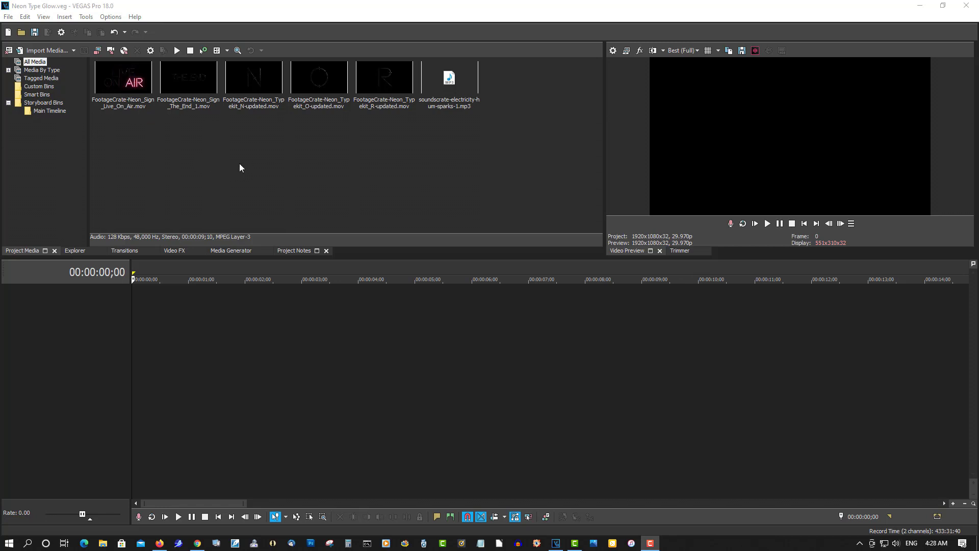
- Add the FootageCrate-Neon_Typekit_R-updated.mov clip to the timeline and return the cursor to the start
{"action": "double_click", "coordinate": [379, 89]}
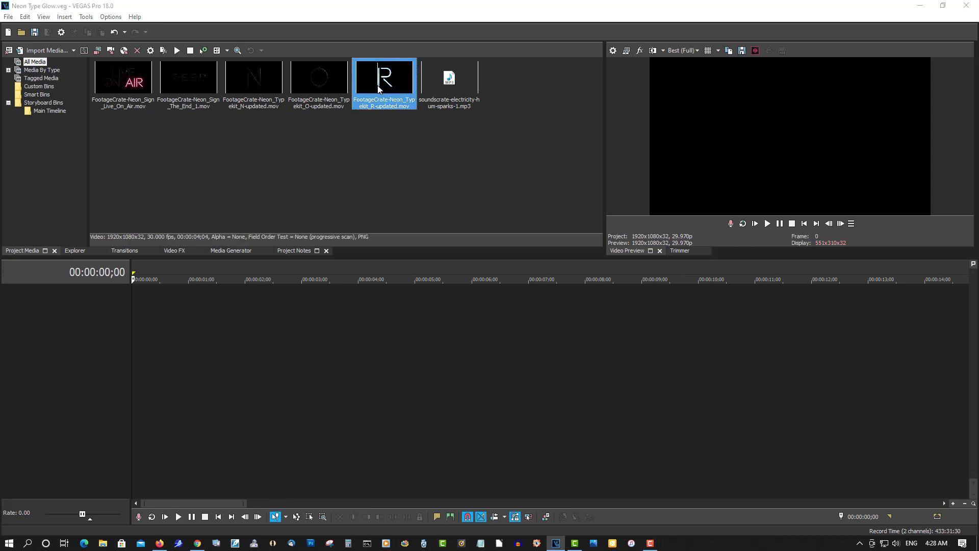
{"action": "left_click", "coordinate": [547, 214]}
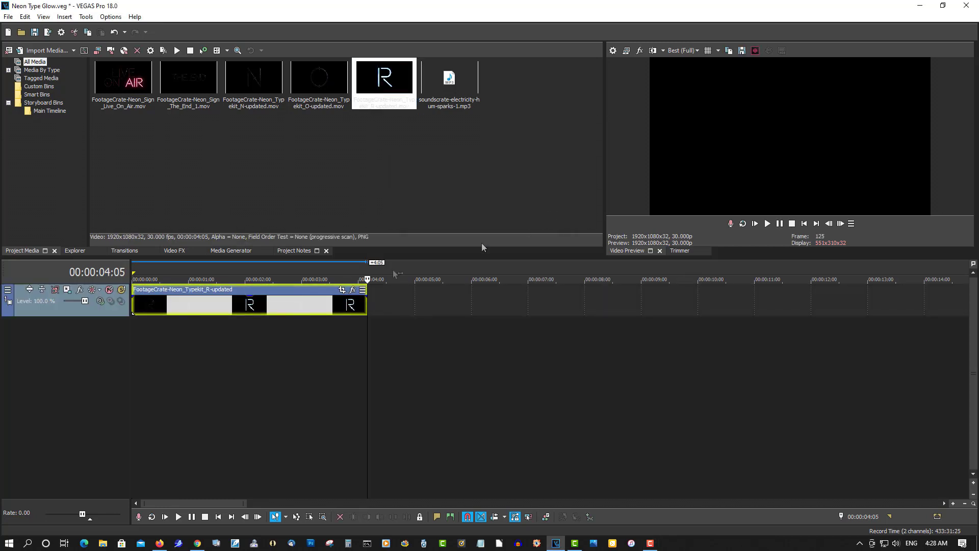
{"action": "key", "text": "ctrl+Home"}
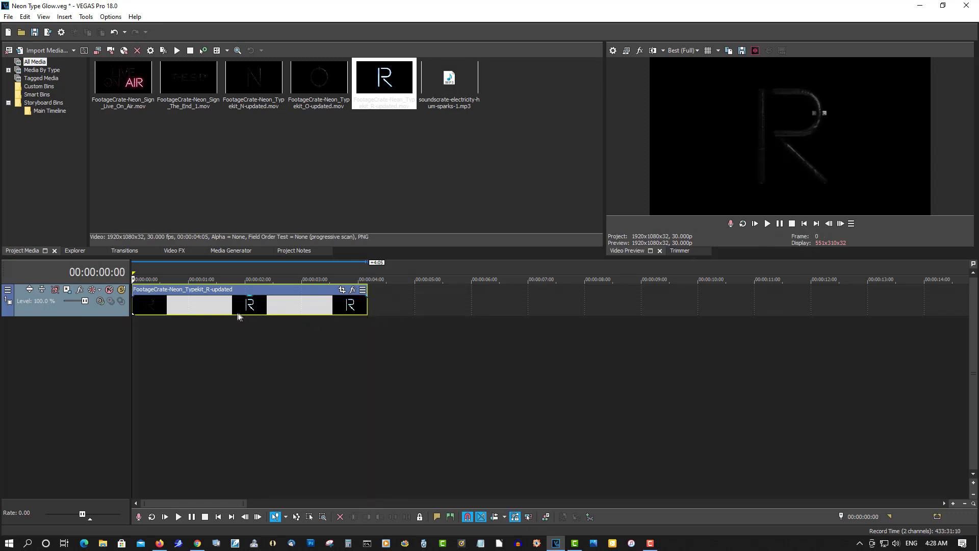
- Set the R clip's alpha channel to Straight (unmatted) in its media properties
{"action": "left_click", "coordinate": [206, 303]}
{"action": "right_click", "coordinate": [206, 305]}
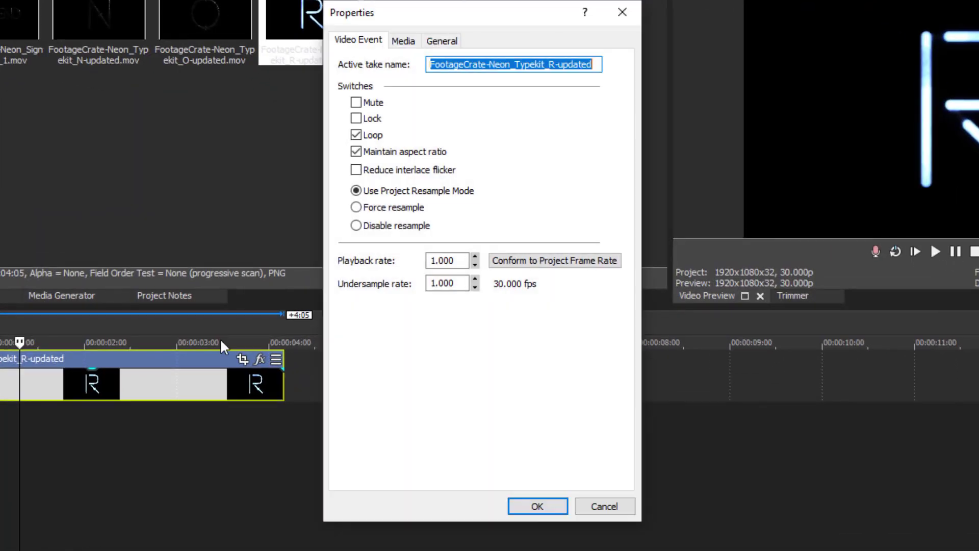
{"action": "left_click", "coordinate": [401, 41]}
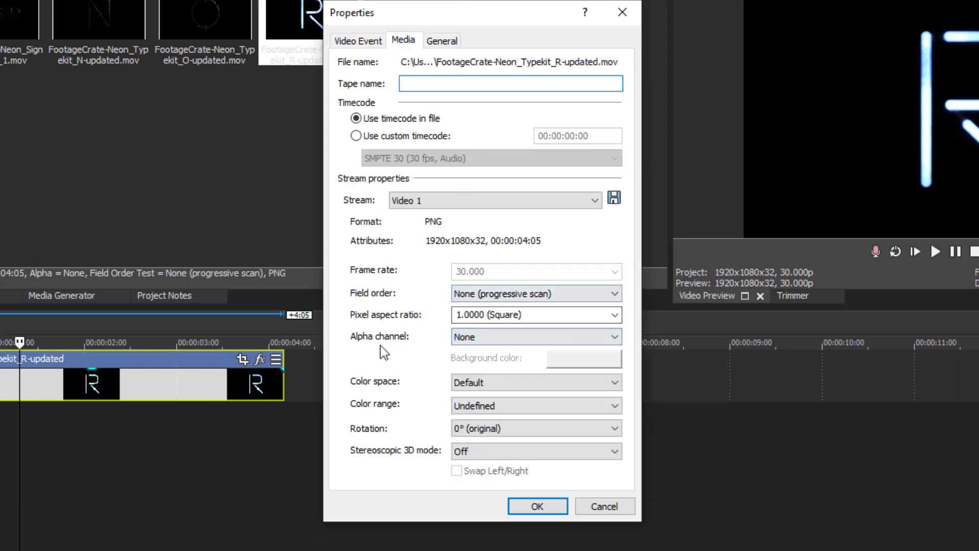
{"action": "left_click", "coordinate": [501, 338]}
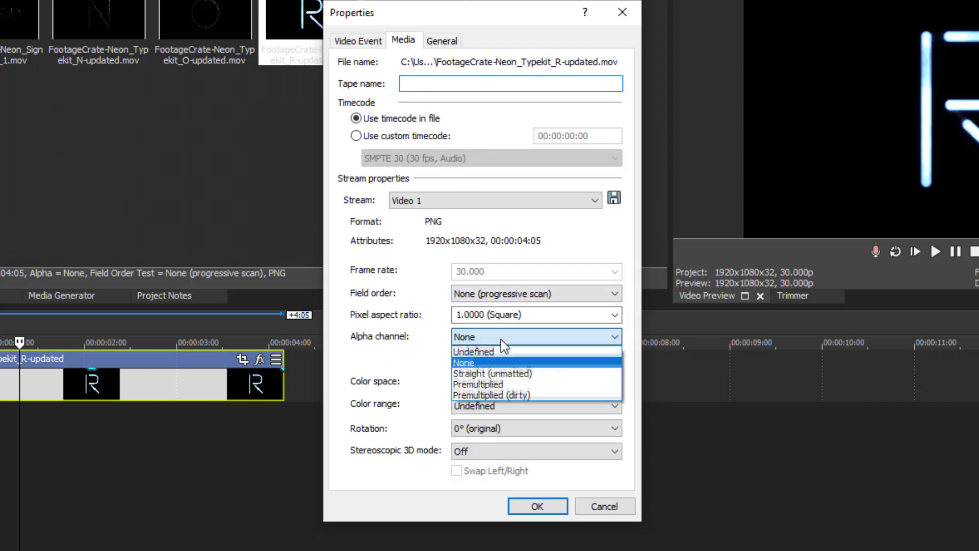
{"action": "left_click", "coordinate": [502, 376]}
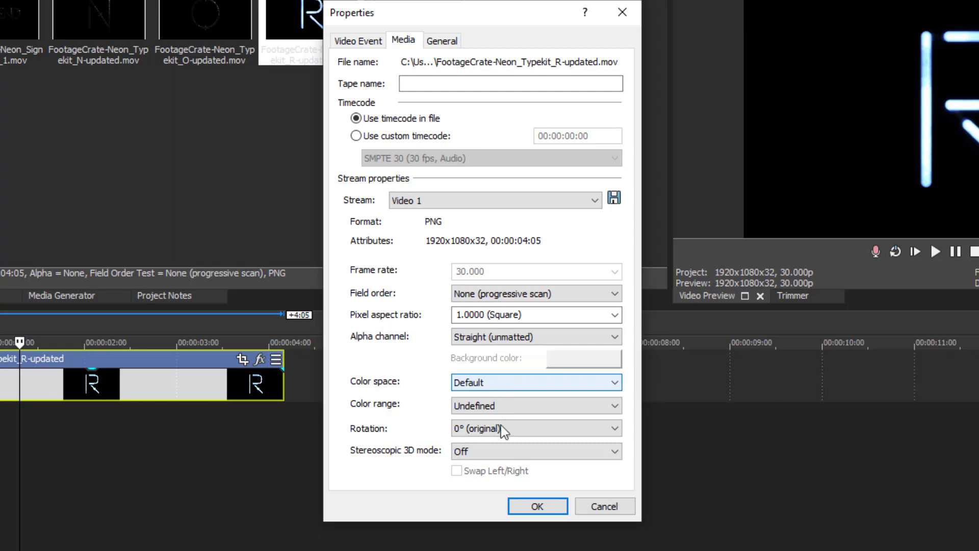
{"action": "left_click", "coordinate": [546, 504]}
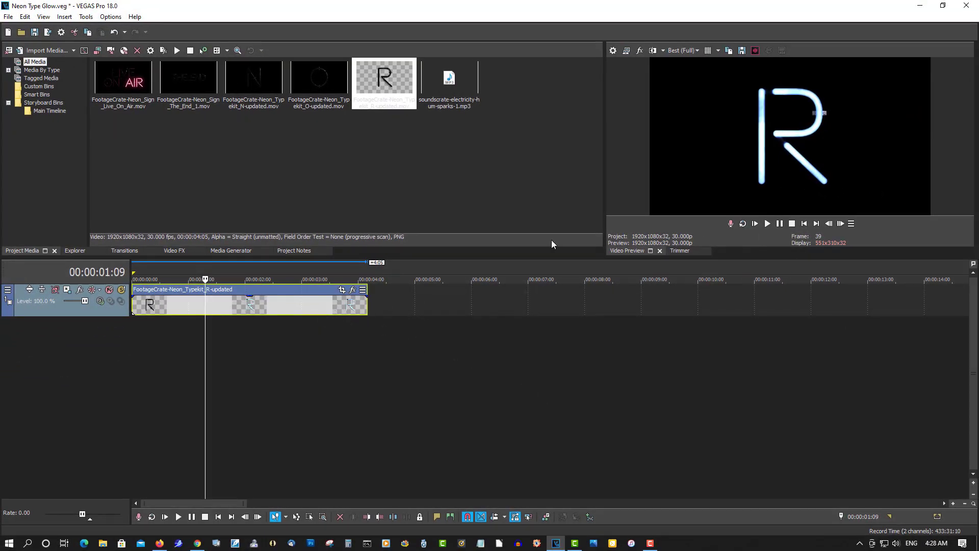
- Add the VEGAS Glow effect to the R clip
{"action": "left_click", "coordinate": [353, 290]}
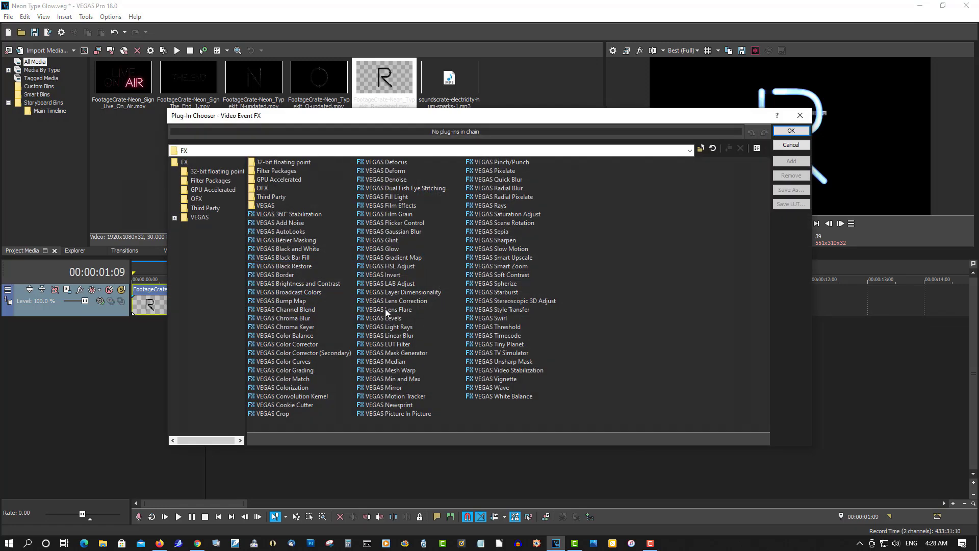
{"action": "double_click", "coordinate": [374, 249]}
{"action": "left_click", "coordinate": [792, 130]}
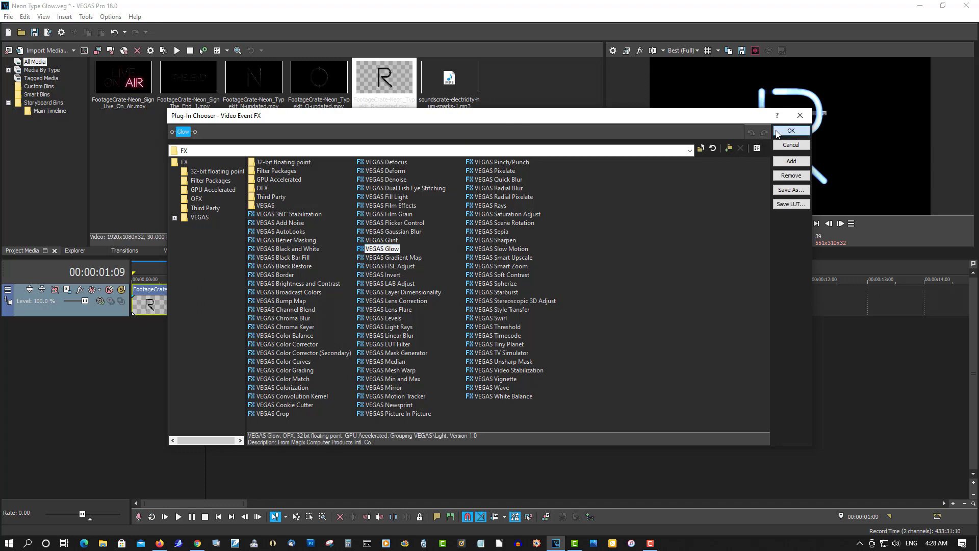
- Set the R clip's glow color to purple, about HSV 287, 0.87, 0.87, with the lit letter in the preview
{"action": "left_click", "coordinate": [248, 276]}
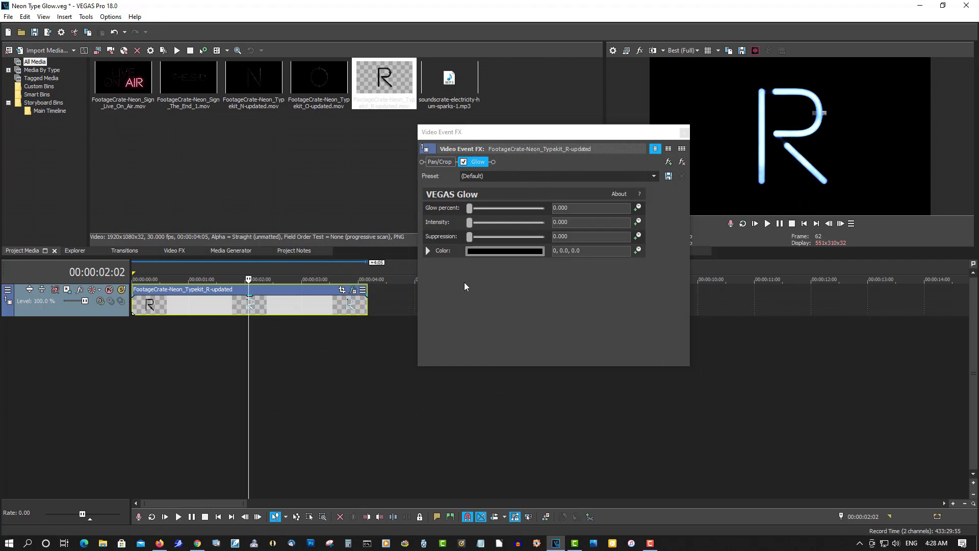
{"action": "left_click", "coordinate": [516, 251]}
{"action": "left_click_drag", "start_coordinate": [539, 374], "coordinate": [536, 300]}
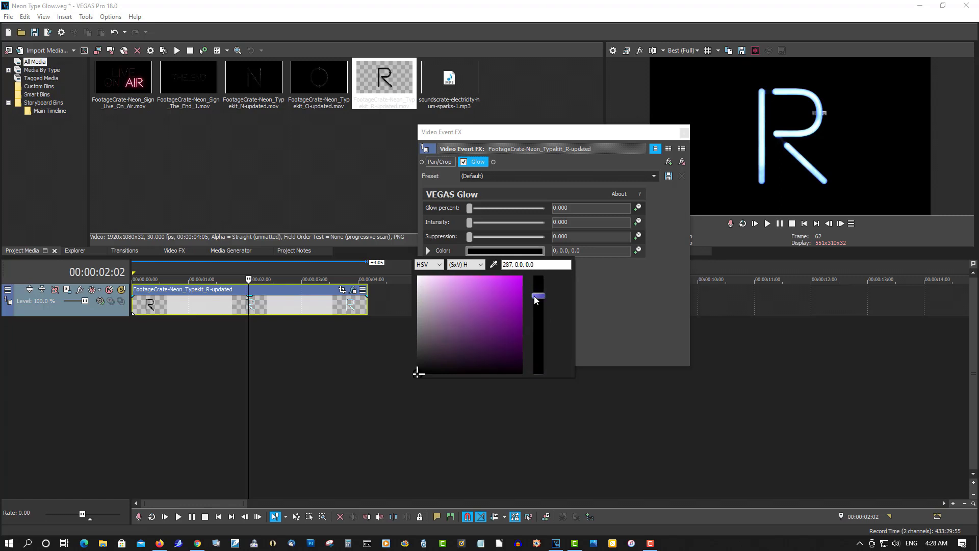
{"action": "left_click", "coordinate": [509, 289]}
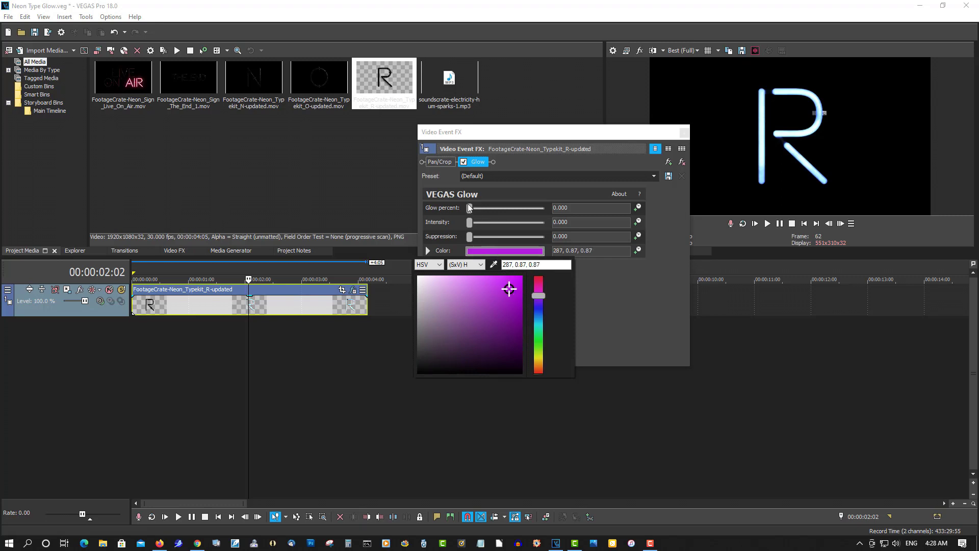
- Set the R clip's glow percent to about 0.054 and intensity to about 1.497, and close the effect settings
{"action": "left_click_drag", "start_coordinate": [470, 209], "coordinate": [479, 227]}
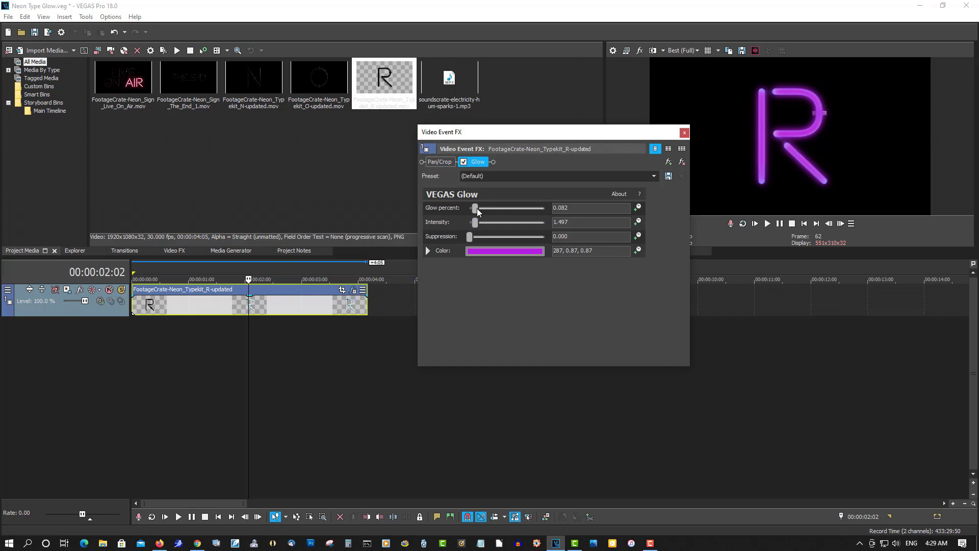
{"action": "left_click_drag", "start_coordinate": [477, 209], "coordinate": [476, 210]}
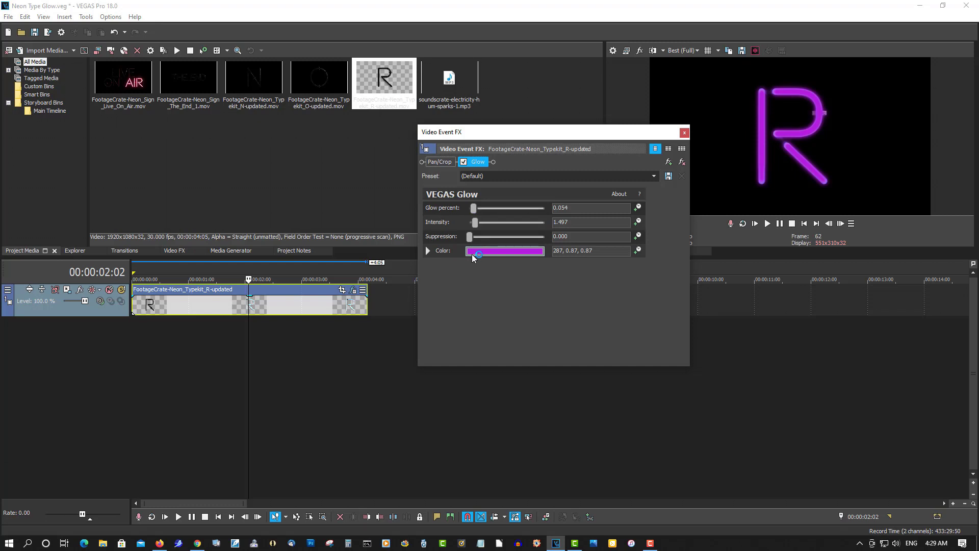
{"action": "left_click", "coordinate": [684, 133]}
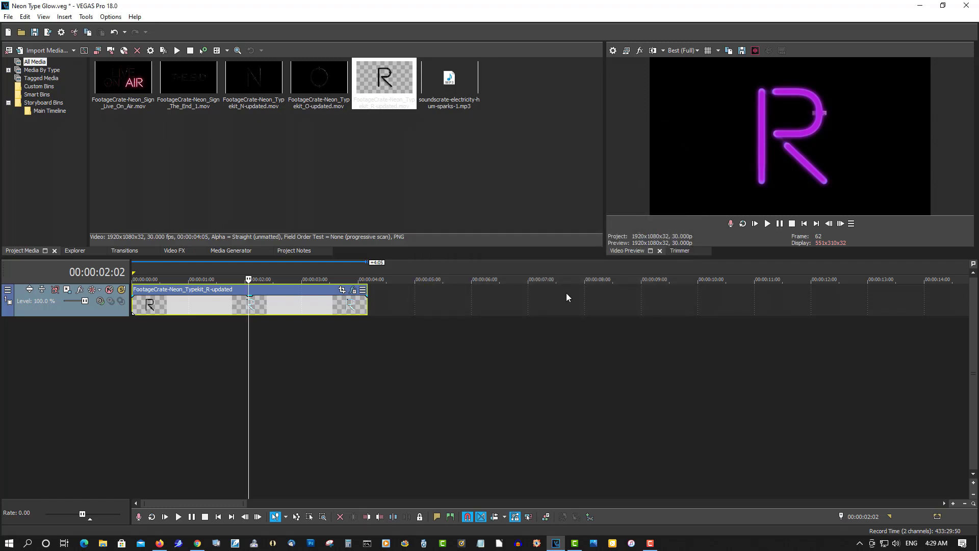
- Overlay the grid on the video preview and return the cursor to the start of the timeline
{"action": "left_click", "coordinate": [708, 51]}
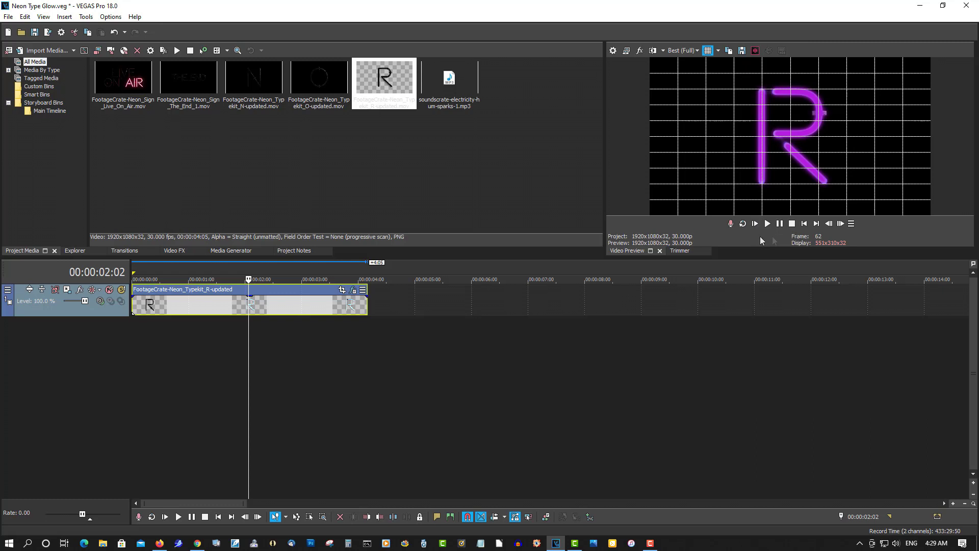
{"action": "left_click", "coordinate": [805, 225]}
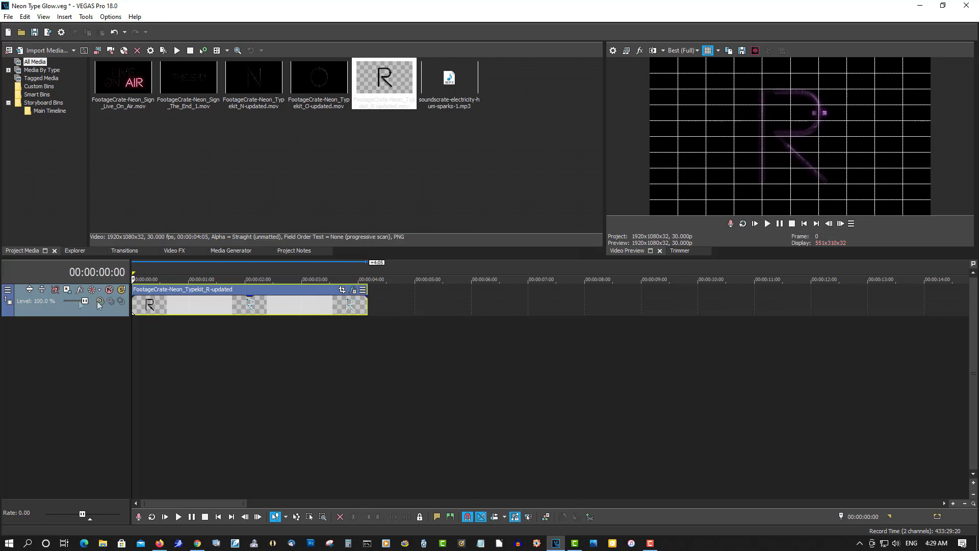
- Use Track Motion to shrink the R track to about 688 by 387 and position it at X -225, Y 0
{"action": "left_click", "coordinate": [67, 290]}
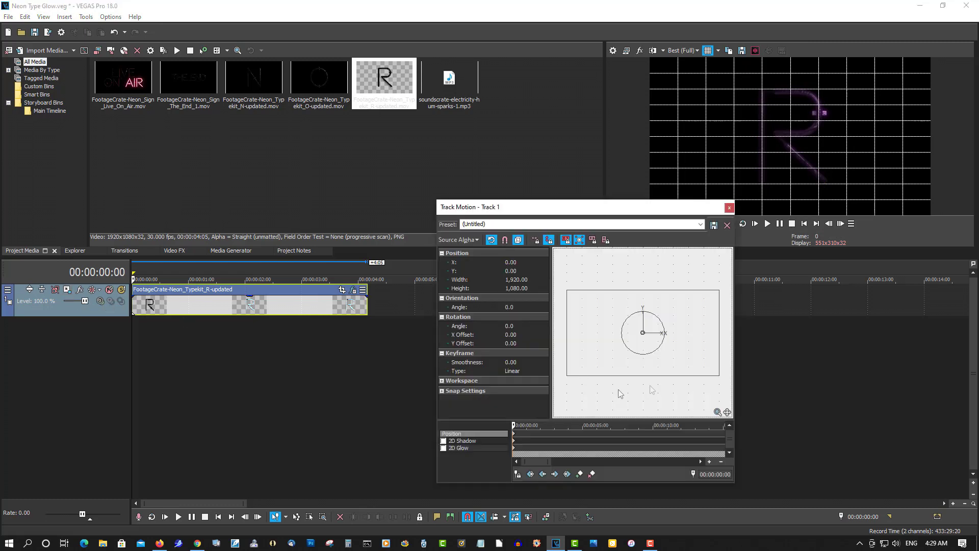
{"action": "left_click_drag", "start_coordinate": [720, 376], "coordinate": [715, 374]}
{"action": "left_click", "coordinate": [258, 279]}
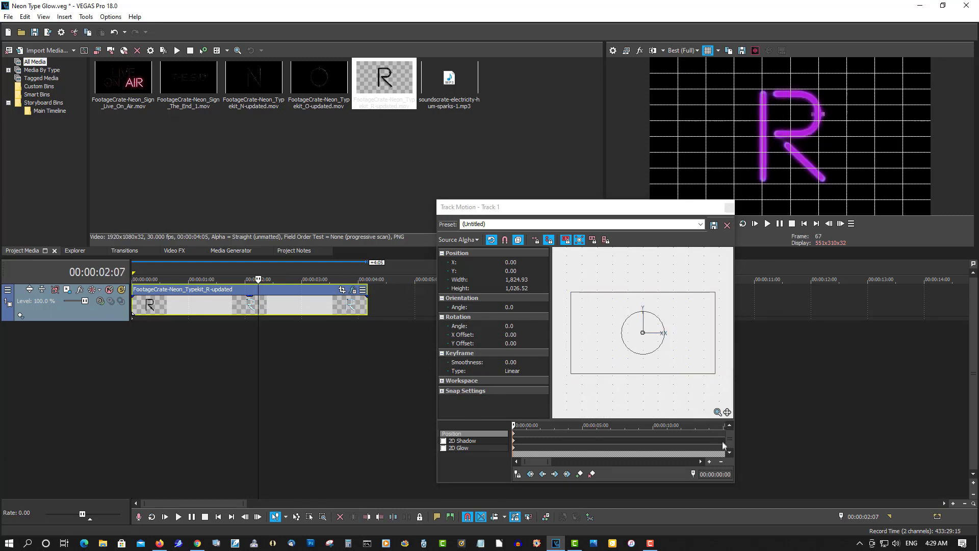
{"action": "left_click_drag", "start_coordinate": [716, 374], "coordinate": [608, 336]}
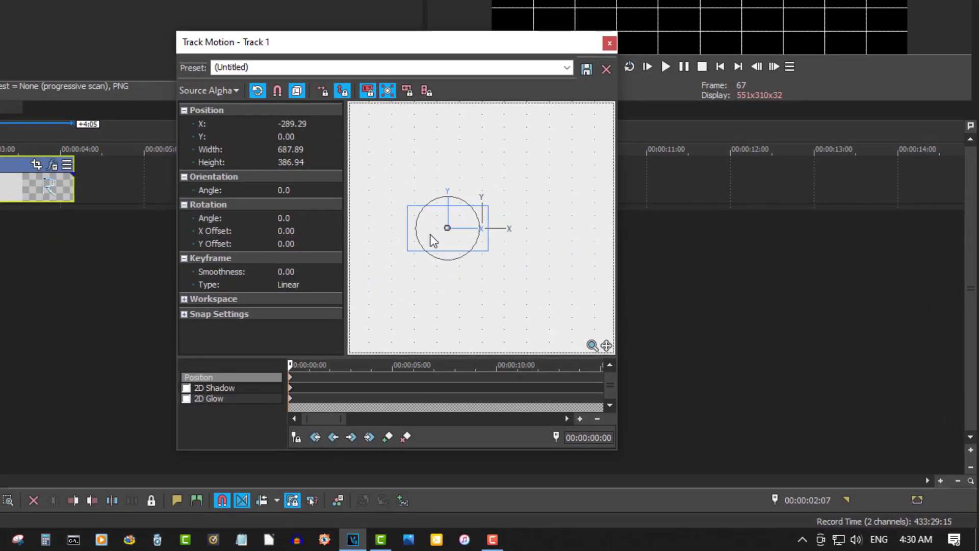
{"action": "left_click_drag", "start_coordinate": [430, 234], "coordinate": [438, 226]}
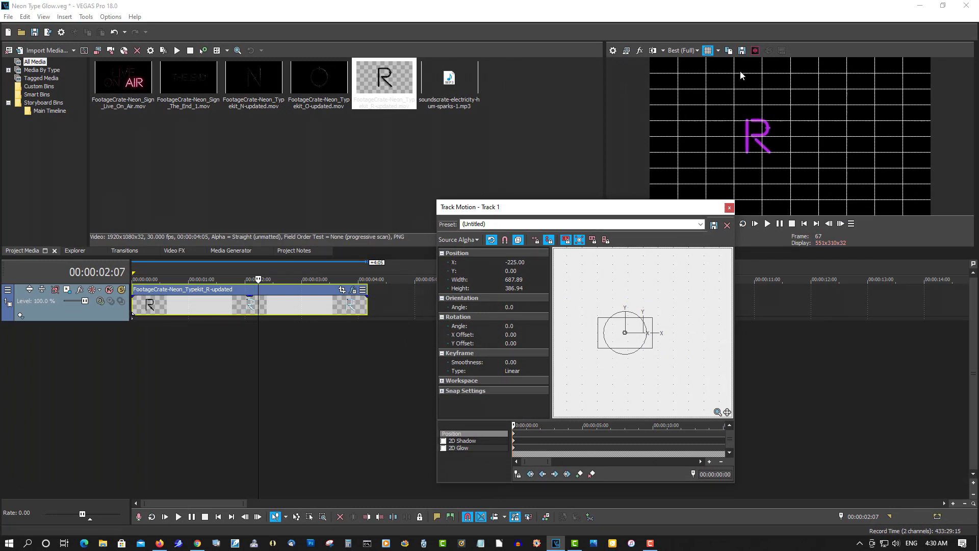
{"action": "left_click", "coordinate": [730, 207]}
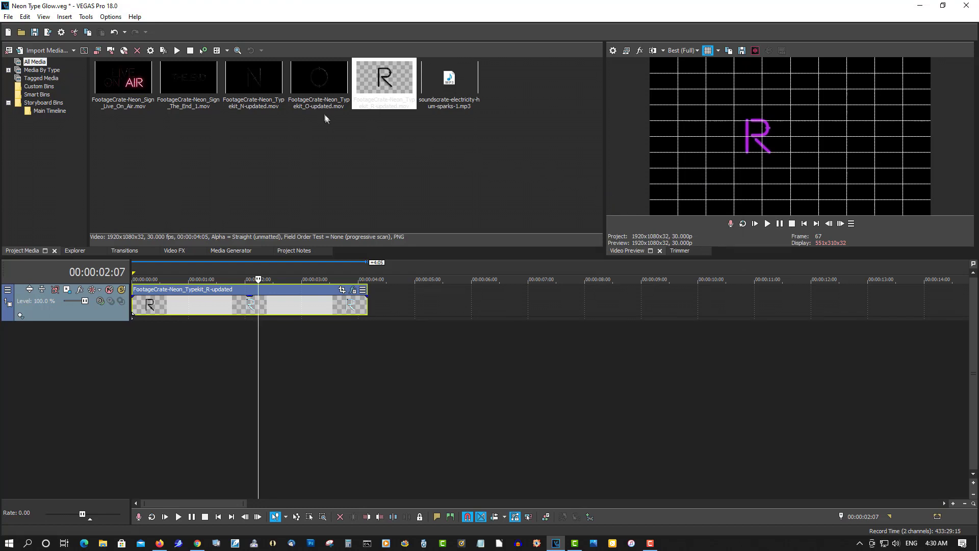
- Add the FootageCrate-Neon_Typekit_O-updated.mov clip at the start of a new track below the R track
{"action": "left_click", "coordinate": [315, 105]}
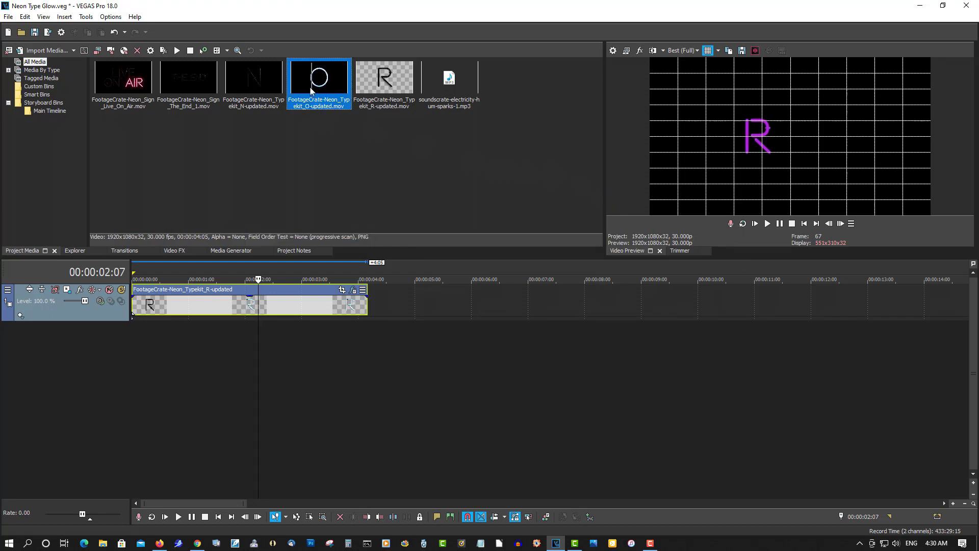
{"action": "left_click_drag", "start_coordinate": [301, 101], "coordinate": [144, 344]}
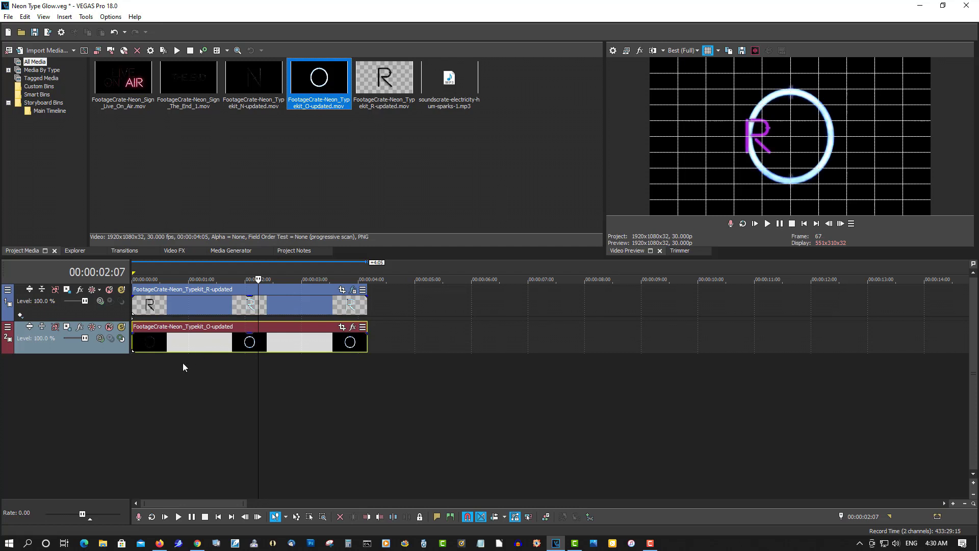
- Set the O clip's alpha channel to Straight (unmatted) in its media properties
{"action": "left_click", "coordinate": [289, 305]}
{"action": "right_click", "coordinate": [289, 305]}
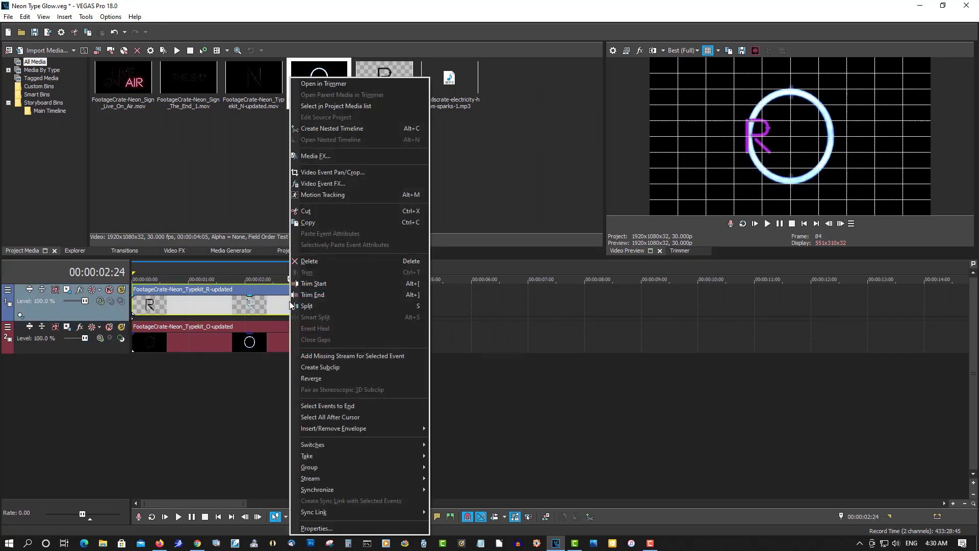
{"action": "left_click", "coordinate": [272, 343]}
{"action": "right_click", "coordinate": [272, 343]}
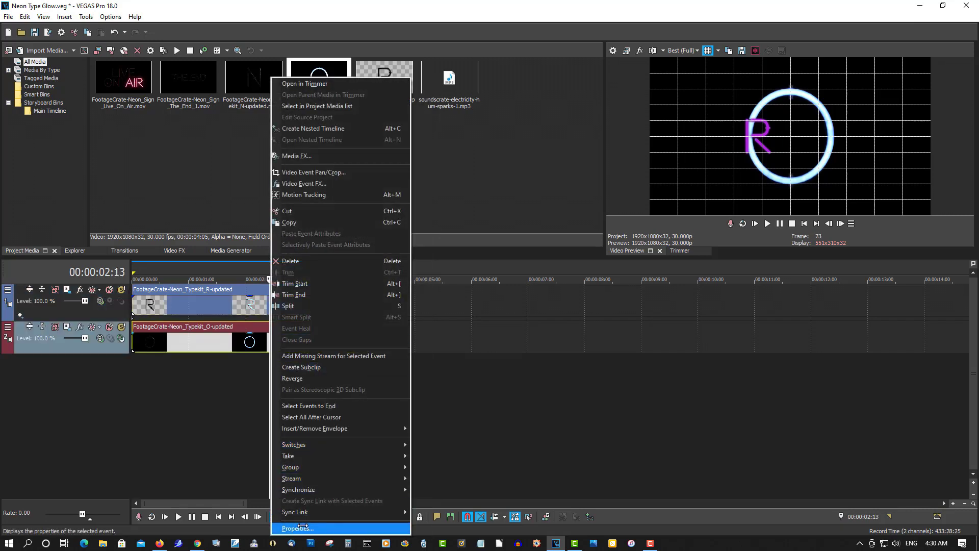
{"action": "left_click", "coordinate": [301, 528]}
{"action": "left_click", "coordinate": [440, 95]}
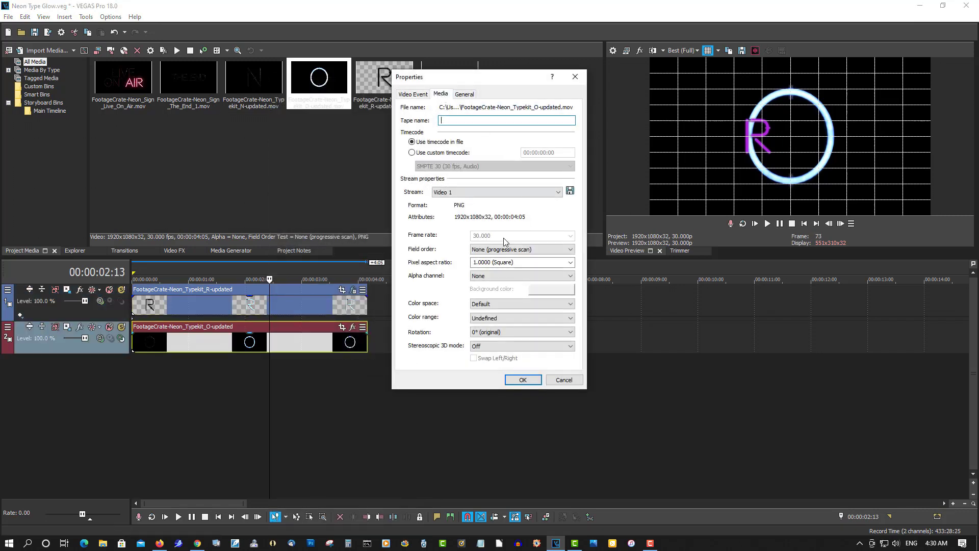
{"action": "left_click", "coordinate": [503, 275]}
{"action": "left_click", "coordinate": [503, 299]}
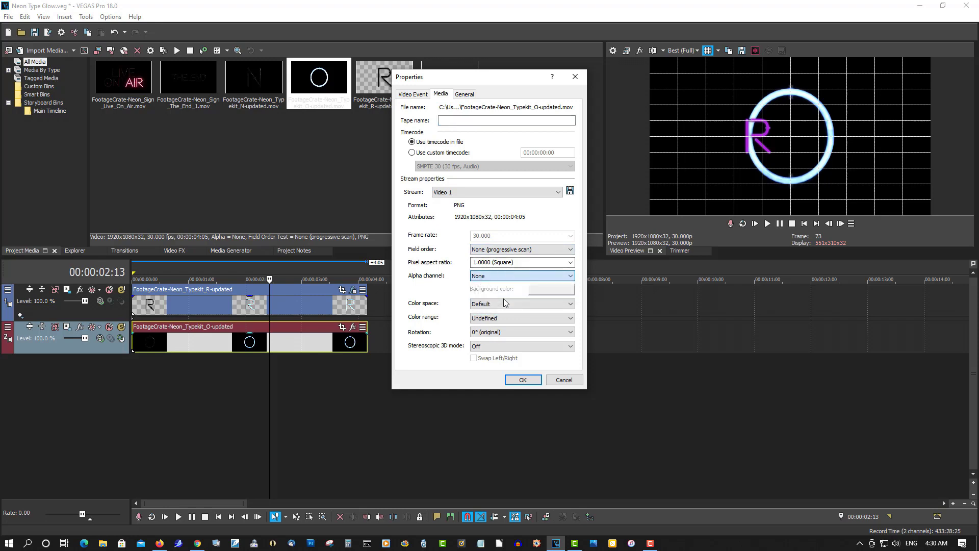
{"action": "left_click", "coordinate": [523, 380]}
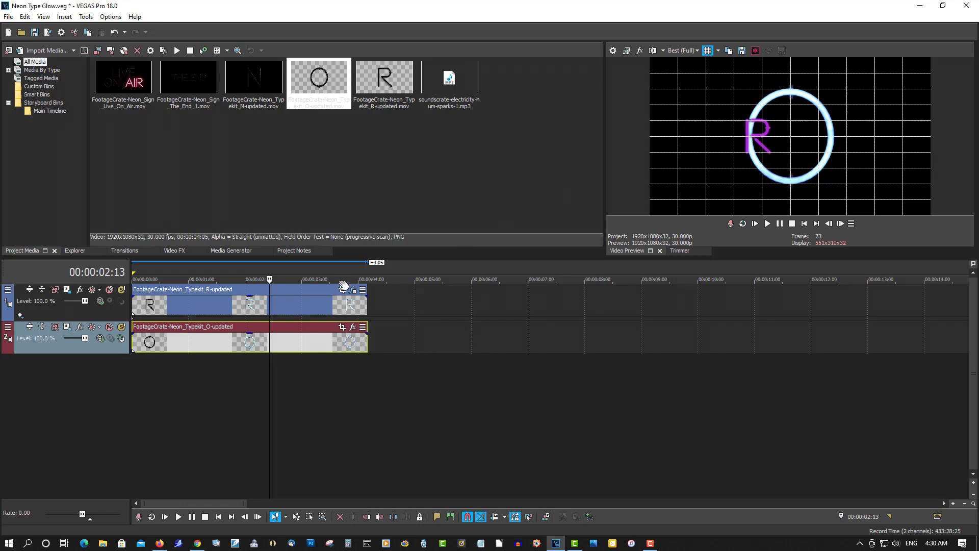
- Copy the R clip and paste its event attributes onto the O clip to give it the same purple glow
{"action": "left_click", "coordinate": [282, 303]}
{"action": "right_click", "coordinate": [283, 306]}
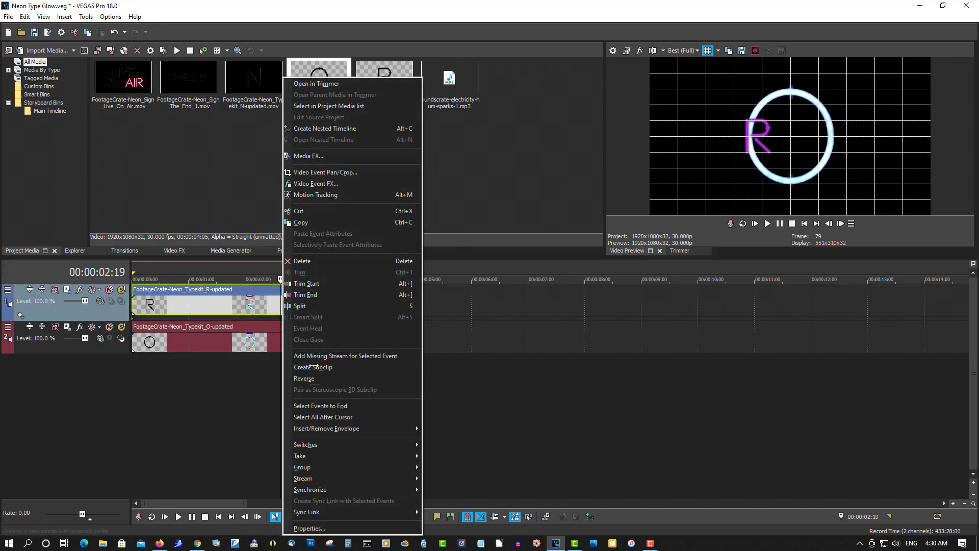
{"action": "left_click", "coordinate": [313, 225]}
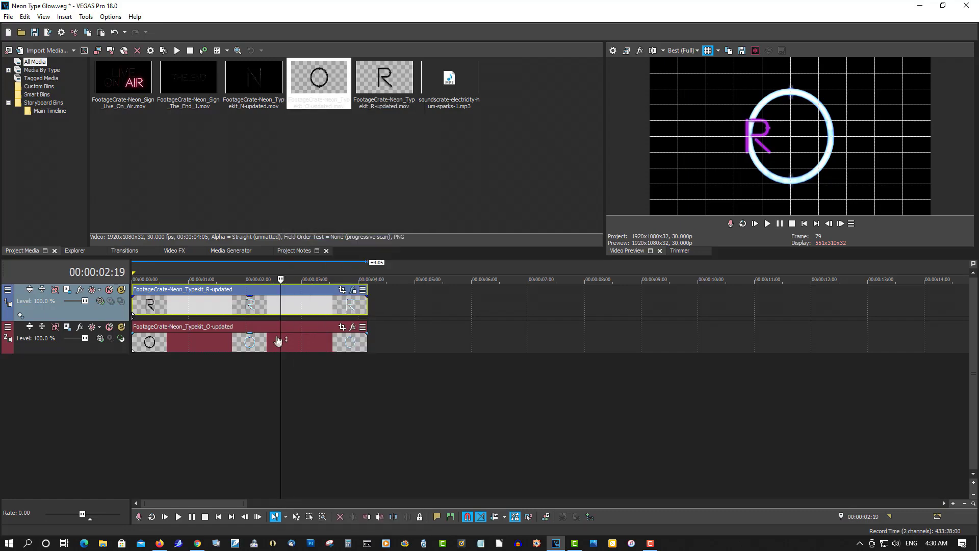
{"action": "left_click", "coordinate": [260, 339]}
{"action": "right_click", "coordinate": [260, 342]}
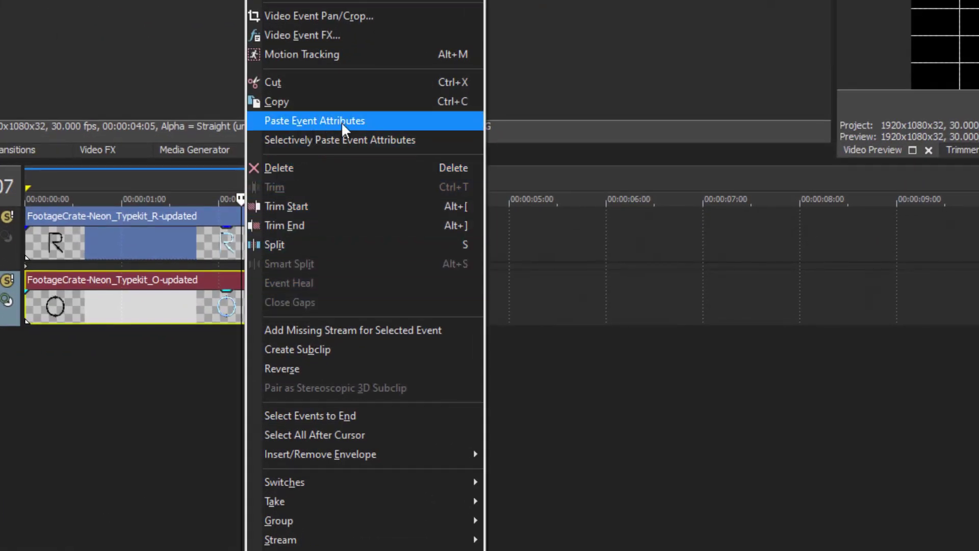
{"action": "left_click", "coordinate": [341, 122]}
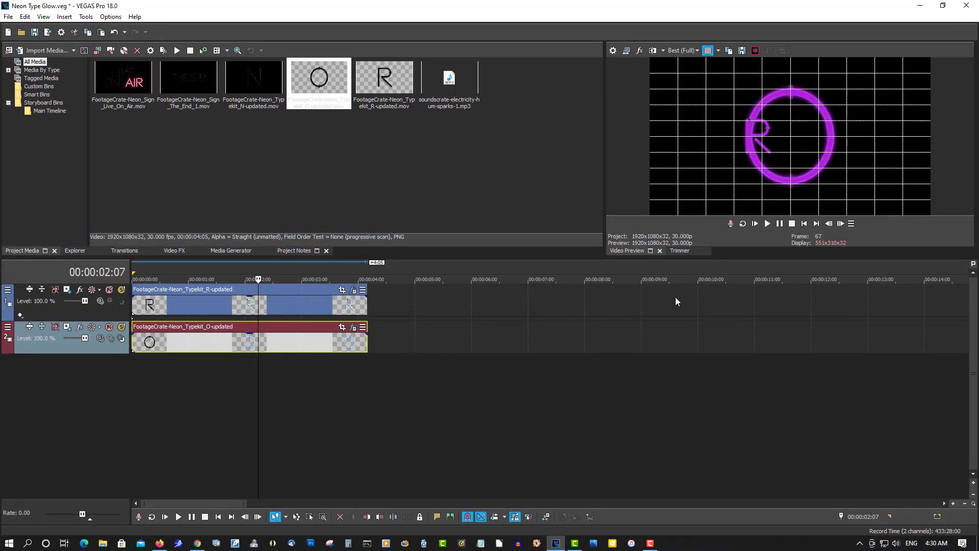
- Use Track Motion to shrink the O track to about 682 by 384, keeping it centered at X 0, Y 0
{"action": "left_click", "coordinate": [67, 329]}
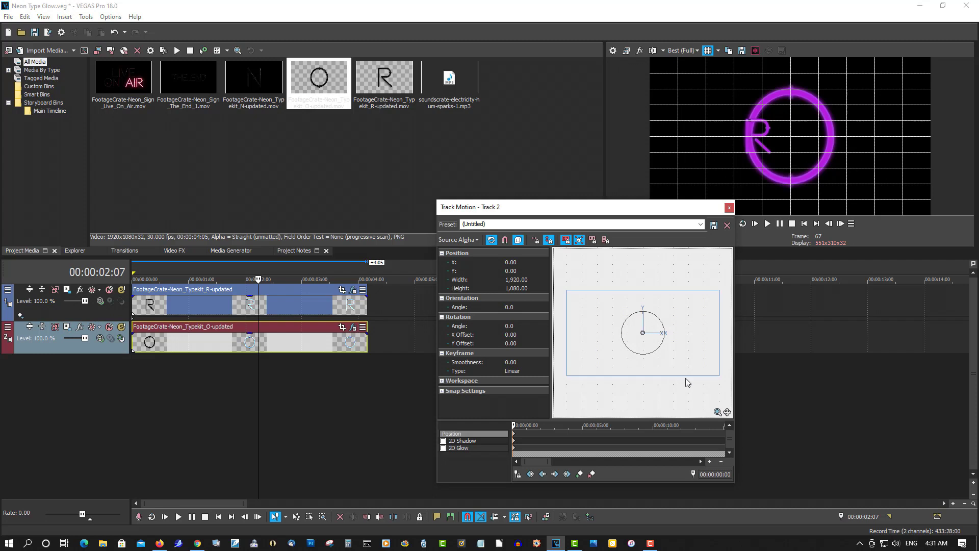
{"action": "left_click_drag", "start_coordinate": [720, 376], "coordinate": [674, 338]}
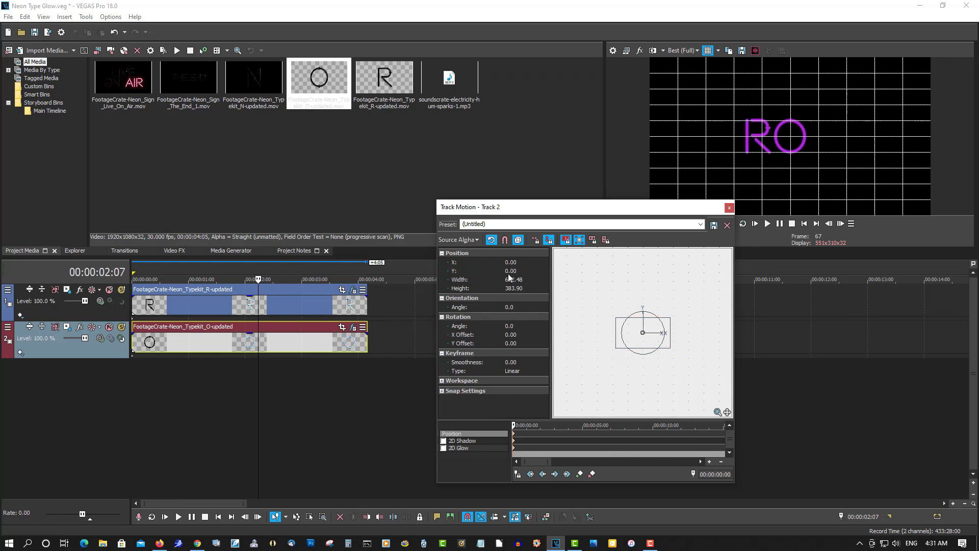
{"action": "left_click", "coordinate": [729, 209]}
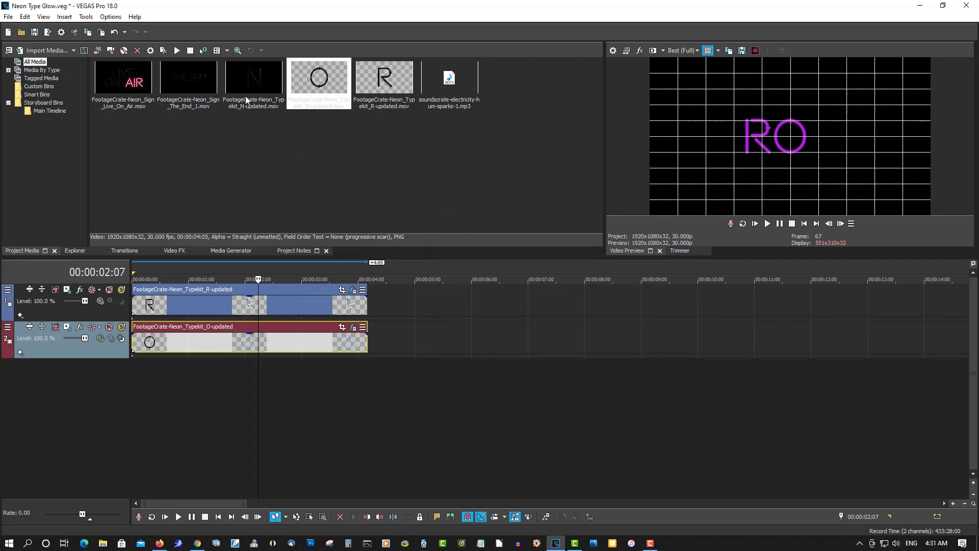
- Add the FootageCrate-Neon_Typekit_N-updated.mov clip on a new track below the O track and set its alpha channel to Straight (unmatted)
{"action": "left_click_drag", "start_coordinate": [245, 88], "coordinate": [159, 397]}
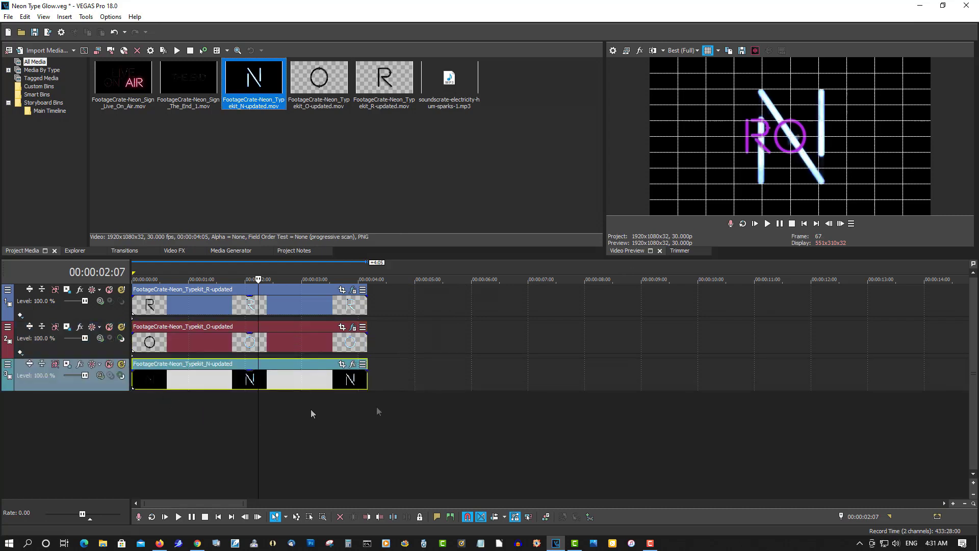
{"action": "right_click", "coordinate": [288, 378]}
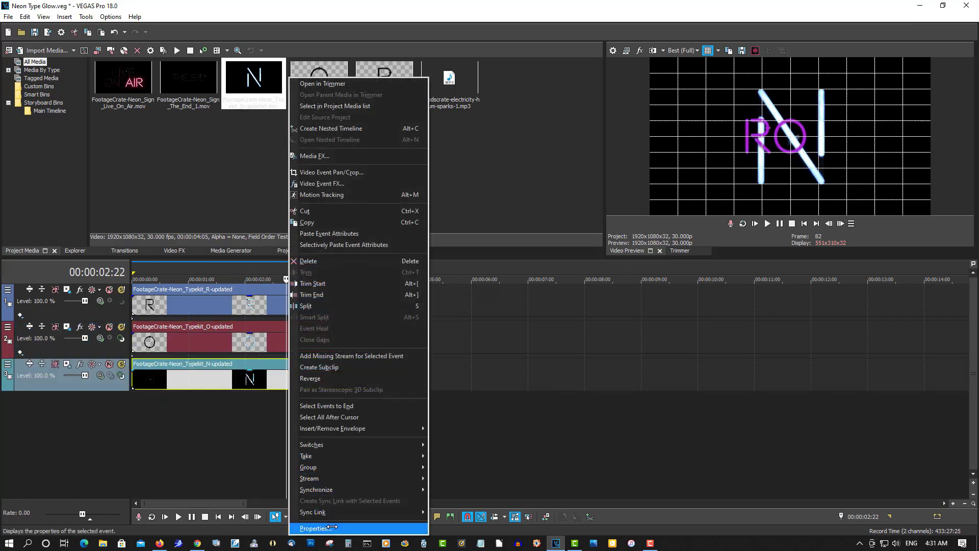
{"action": "left_click", "coordinate": [309, 529]}
{"action": "left_click", "coordinate": [448, 95]}
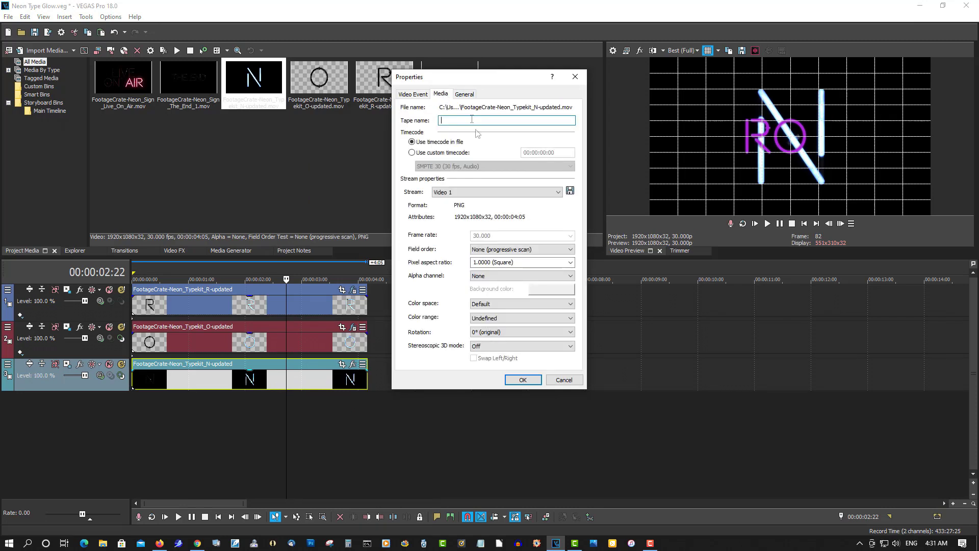
{"action": "left_click", "coordinate": [501, 277]}
{"action": "left_click", "coordinate": [507, 298]}
{"action": "left_click", "coordinate": [523, 380]}
- Paste the copied R clip's event attributes onto the N clip to give it the purple glow
{"action": "right_click", "coordinate": [268, 375]}
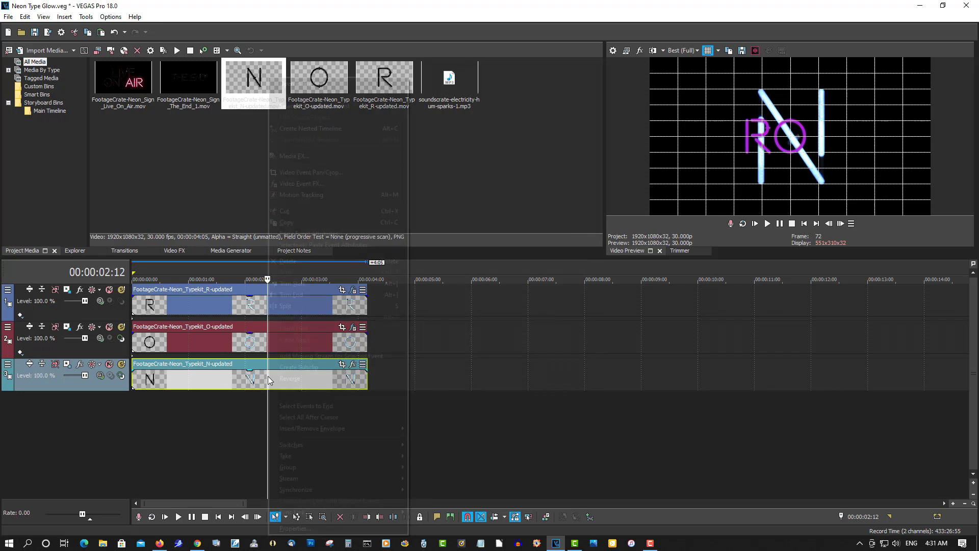
{"action": "left_click", "coordinate": [317, 233]}
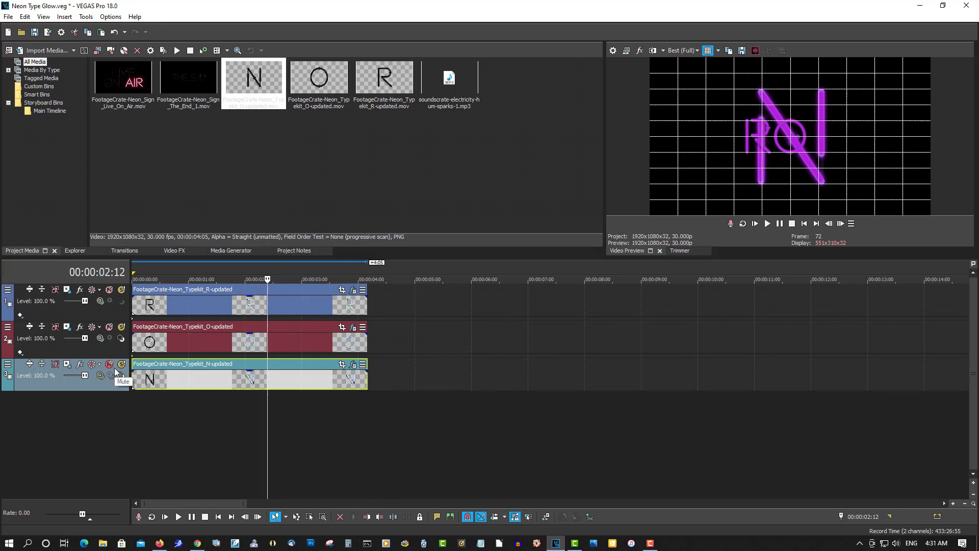
- Use Track Motion to shrink the N track to about 678 by 381 at X 238, Y 0, and hide the preview's grid overlay
{"action": "left_click", "coordinate": [67, 365]}
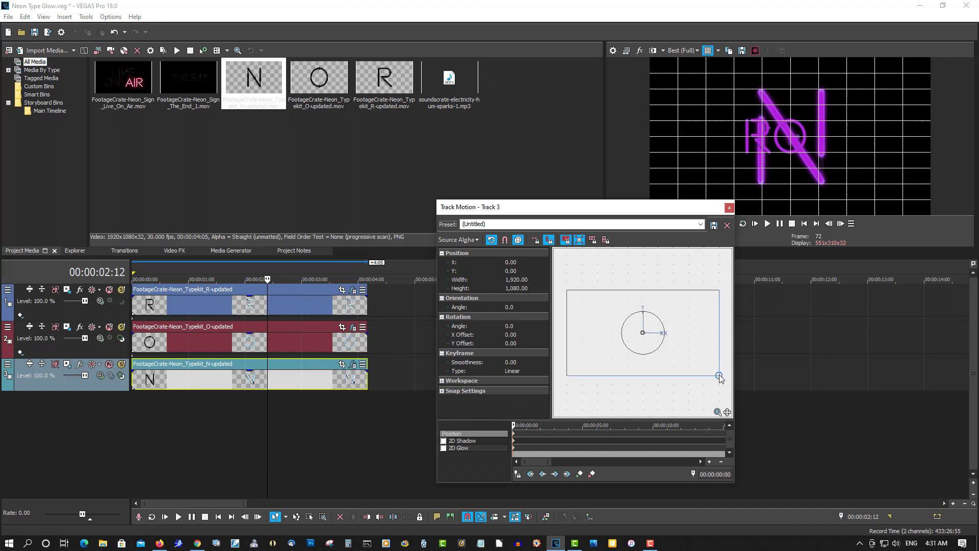
{"action": "left_click_drag", "start_coordinate": [719, 375], "coordinate": [673, 327]}
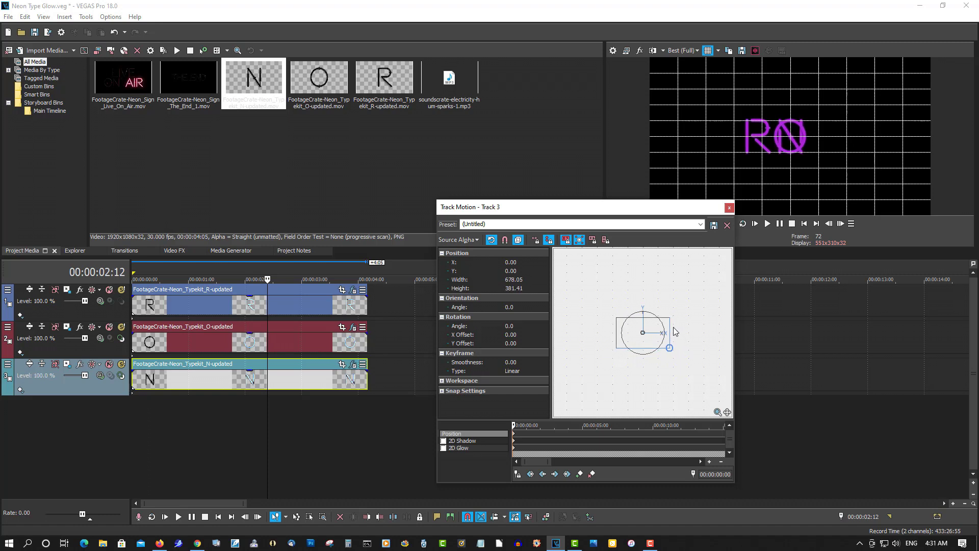
{"action": "left_click_drag", "start_coordinate": [646, 344], "coordinate": [665, 342]}
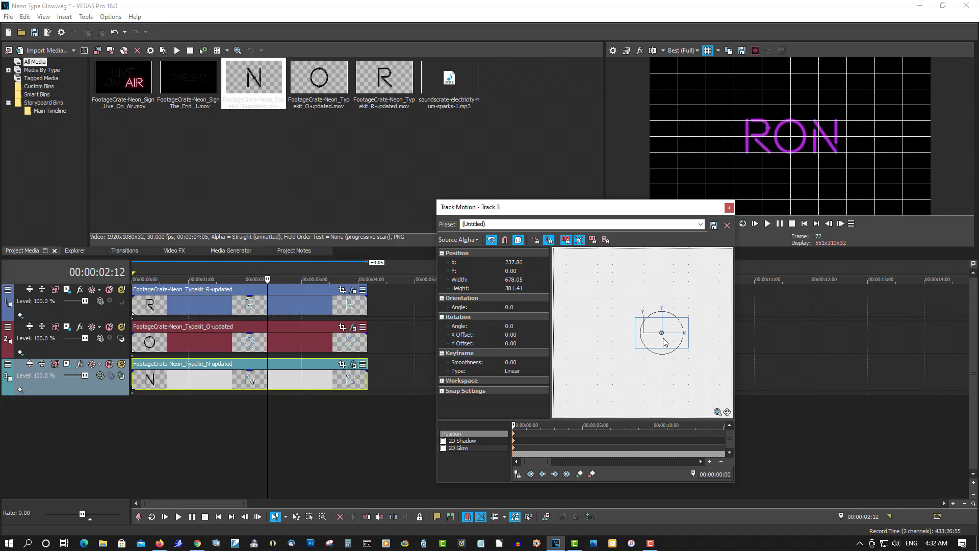
{"action": "right_click", "coordinate": [664, 341]}
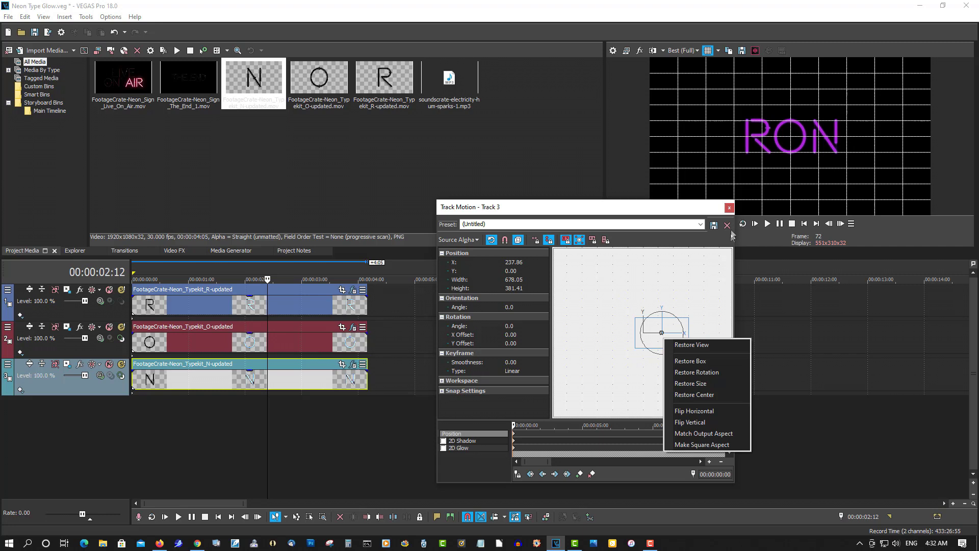
{"action": "left_click", "coordinate": [729, 209]}
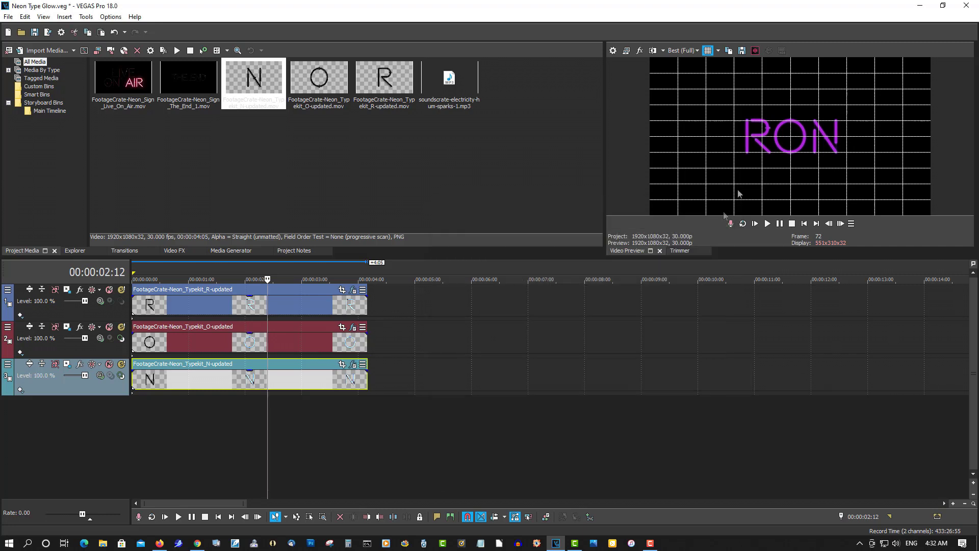
{"action": "left_click", "coordinate": [712, 52]}
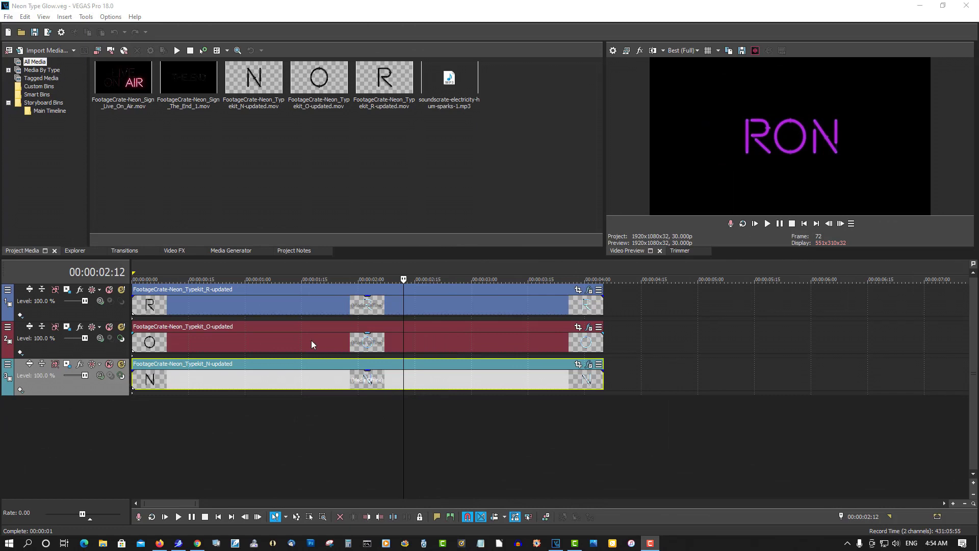
- Stagger the letters by moving the O clip's start to about 00:00:00:21 and the N clip's start to about 00:00:01:08
{"action": "mouse_move", "coordinate": [321, 340]}
{"action": "left_mouse_down"}
{"action": "mouse_move", "coordinate": [374, 346]}
{"action": "mouse_move", "coordinate": [332, 346]}
{"action": "left_mouse_up"}
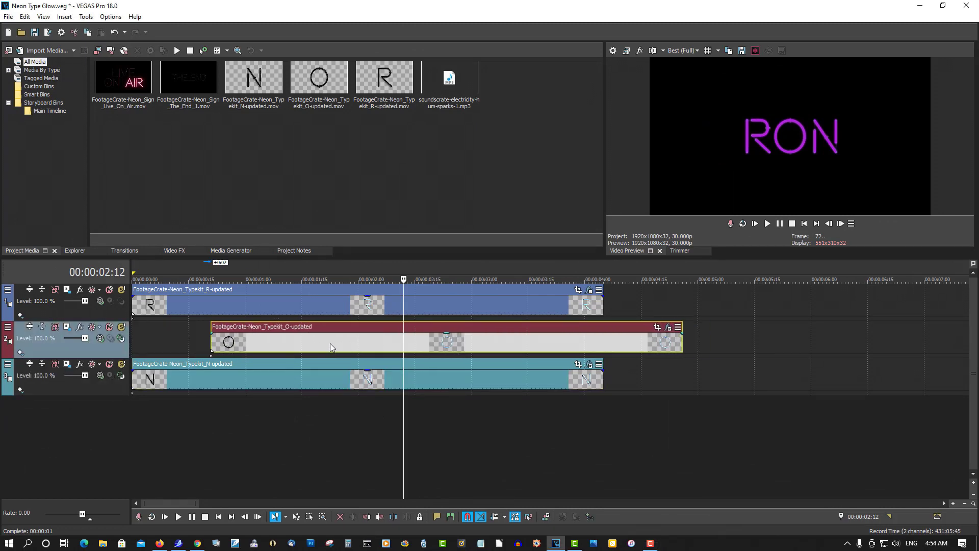
{"action": "left_click_drag", "start_coordinate": [322, 384], "coordinate": [464, 384]}
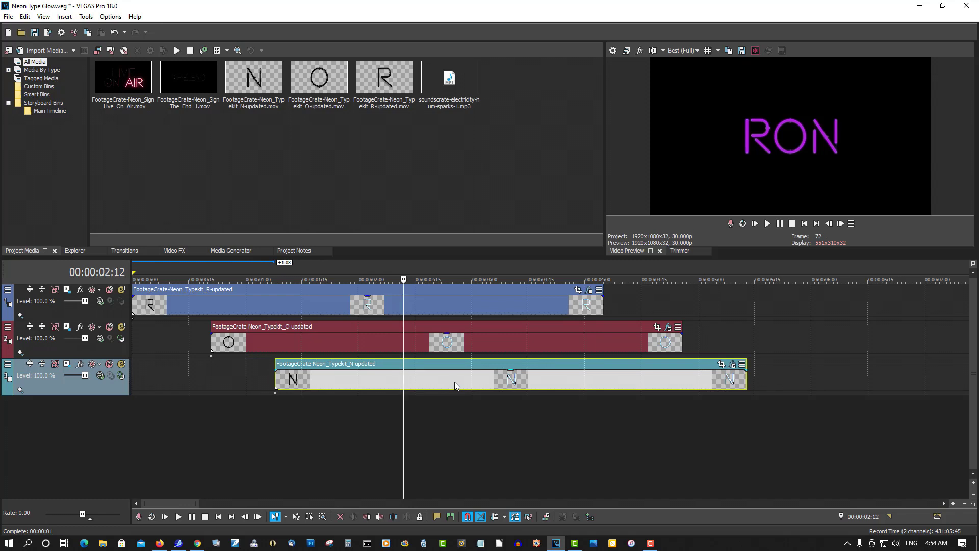
- Play the staggered letters from the start, and move the N clip 12 frames later on its track
{"action": "left_click", "coordinate": [806, 224]}
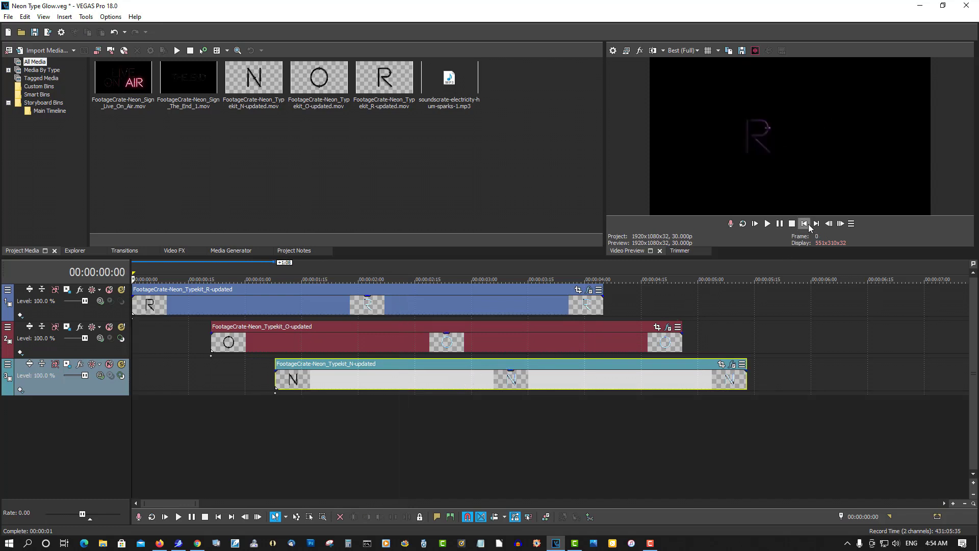
{"action": "left_click", "coordinate": [766, 224]}
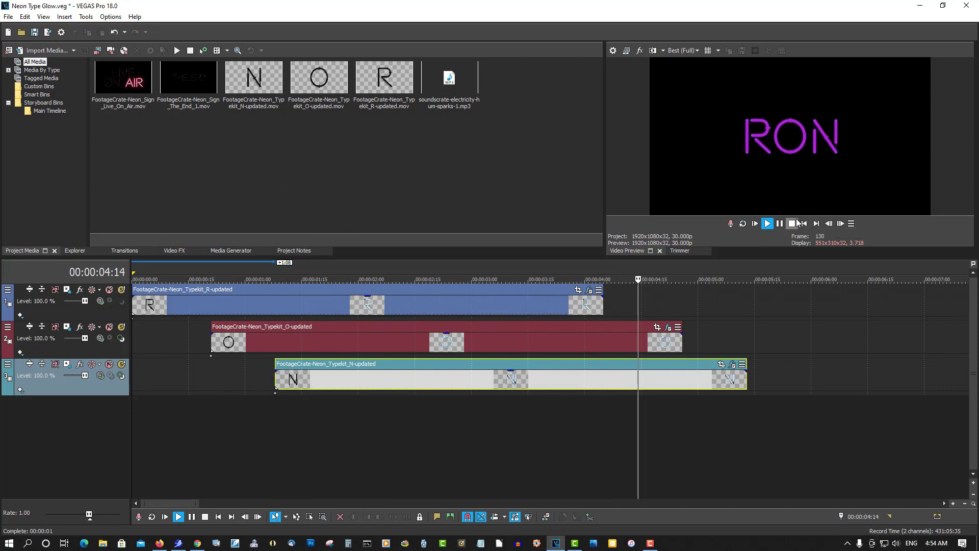
{"action": "left_click", "coordinate": [784, 226]}
{"action": "left_click_drag", "start_coordinate": [472, 380], "coordinate": [519, 379]}
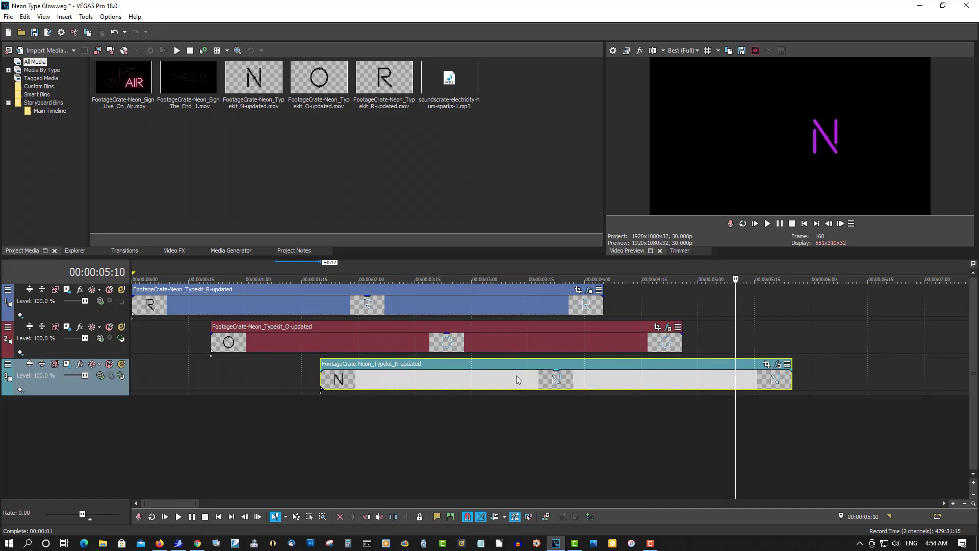
- Turn off the Loop switch on the R clip
{"action": "left_click", "coordinate": [528, 304]}
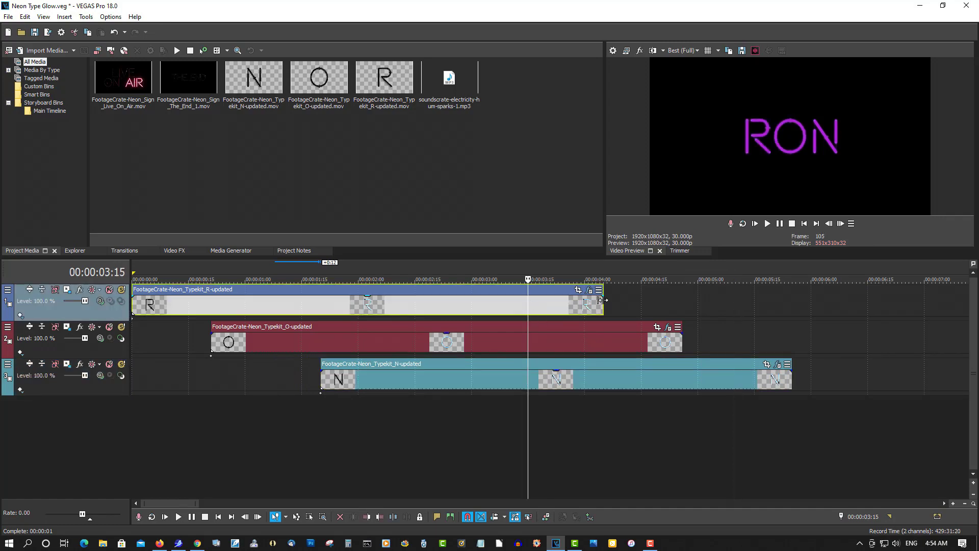
{"action": "right_click", "coordinate": [499, 309]}
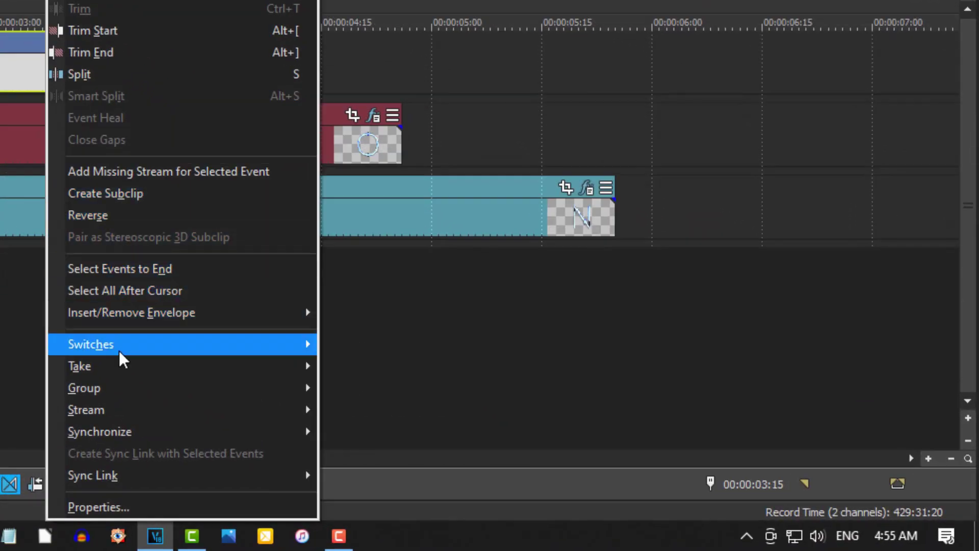
{"action": "mouse_move", "coordinate": [254, 383]}
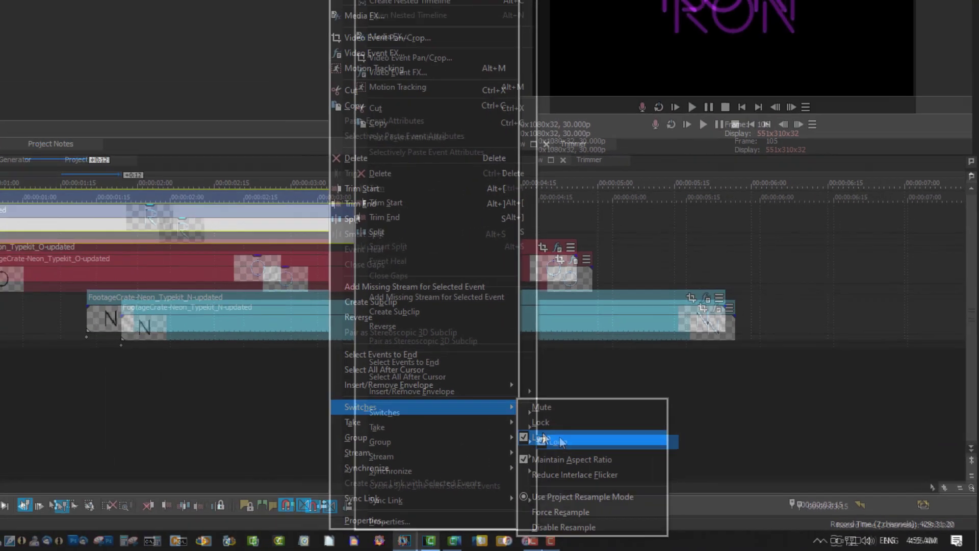
{"action": "left_click", "coordinate": [357, 388]}
- Turn off the Loop switch on the O clip
{"action": "left_click", "coordinate": [501, 343]}
{"action": "right_click", "coordinate": [502, 342]}
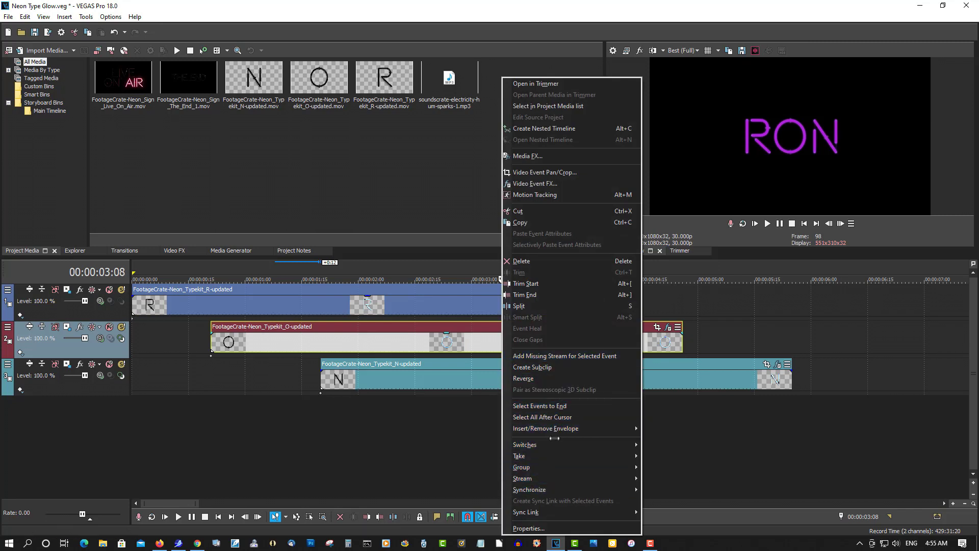
{"action": "mouse_move", "coordinate": [549, 446]}
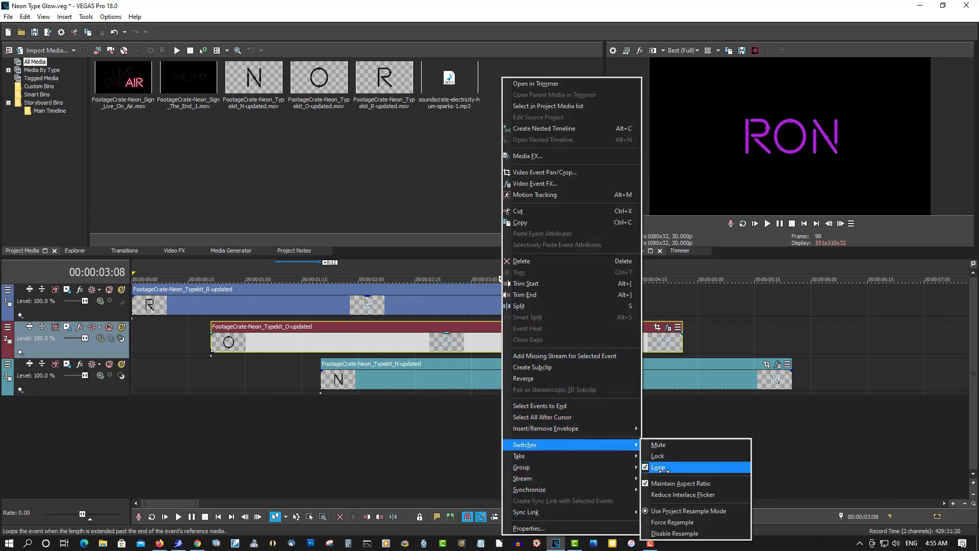
{"action": "left_click", "coordinate": [658, 468]}
- Turn off the Loop switch on the N clip
{"action": "left_click", "coordinate": [513, 380]}
{"action": "right_click", "coordinate": [513, 380]}
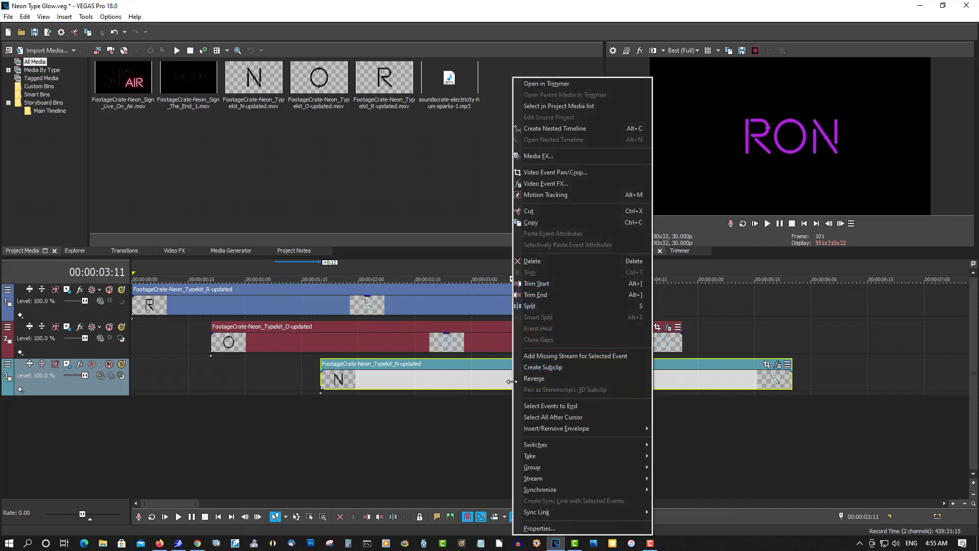
{"action": "mouse_move", "coordinate": [530, 445]}
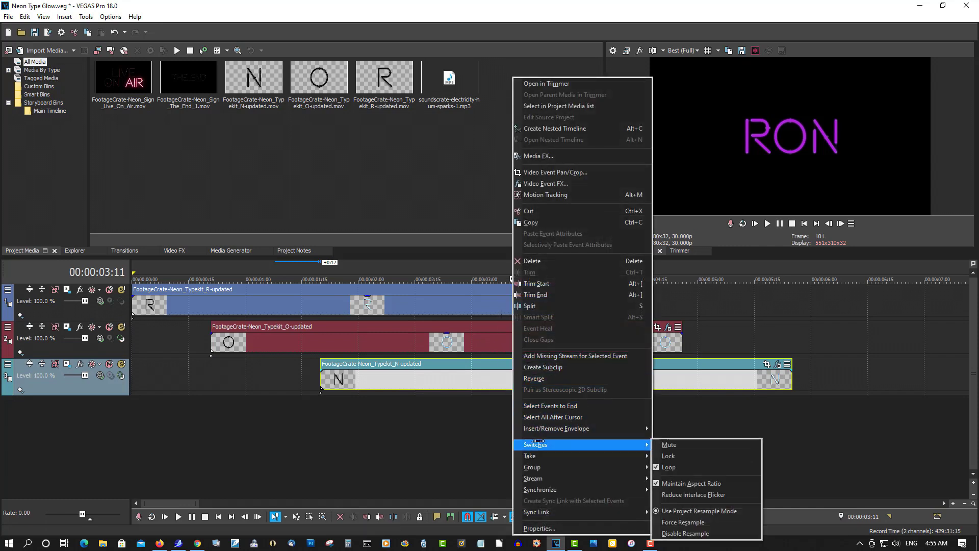
{"action": "left_click", "coordinate": [673, 467]}
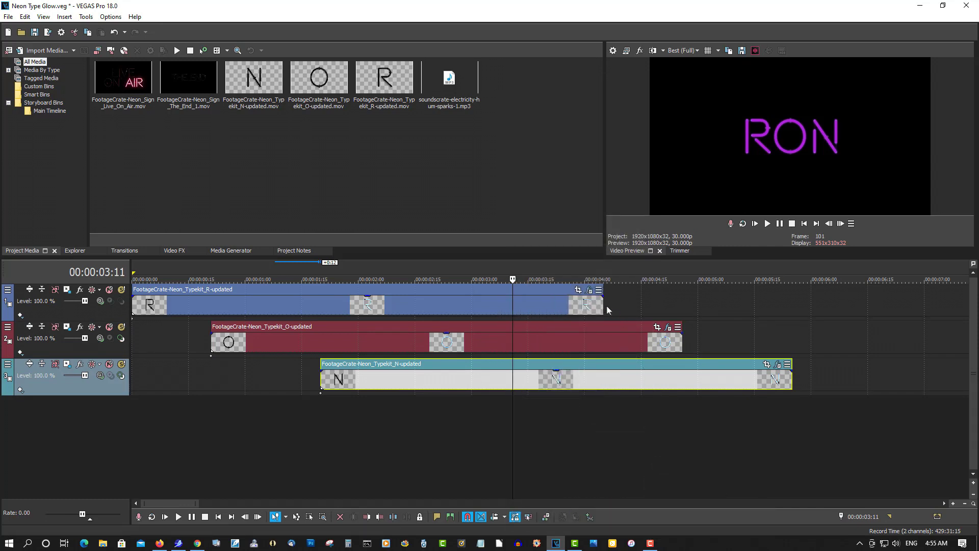
- Extend the ends of the R, O and N clips so all three finish together at about 00:00:06:00
{"action": "left_click_drag", "start_coordinate": [602, 301], "coordinate": [754, 294]}
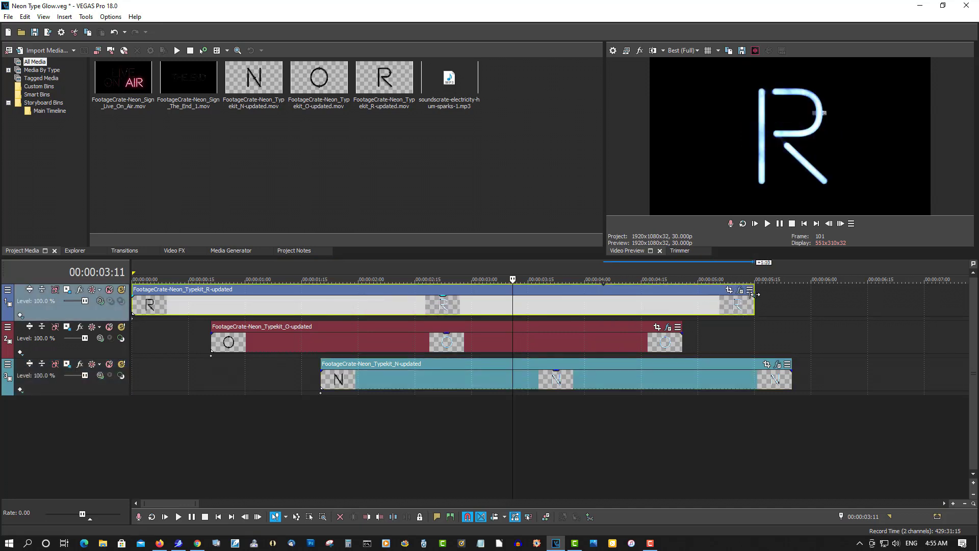
{"action": "left_click", "coordinate": [682, 342]}
{"action": "left_click_drag", "start_coordinate": [691, 340], "coordinate": [811, 338]}
{"action": "left_click_drag", "start_coordinate": [754, 301], "coordinate": [811, 301]}
{"action": "left_click_drag", "start_coordinate": [788, 376], "coordinate": [807, 376]}
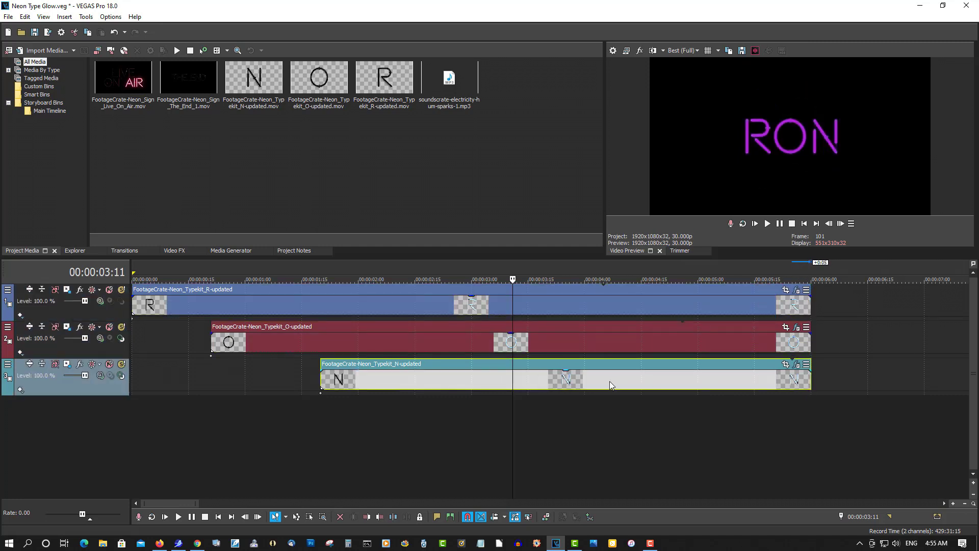
- Play the extended letter sequence from the start and return the cursor to the first frames of the R clip
{"action": "left_click", "coordinate": [805, 224]}
{"action": "left_click", "coordinate": [768, 223]}
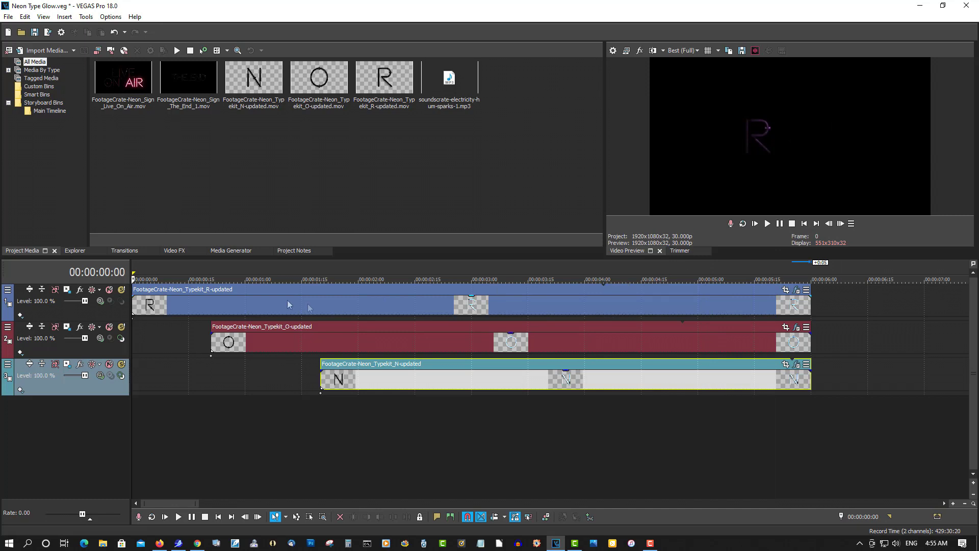
{"action": "left_click", "coordinate": [142, 265]}
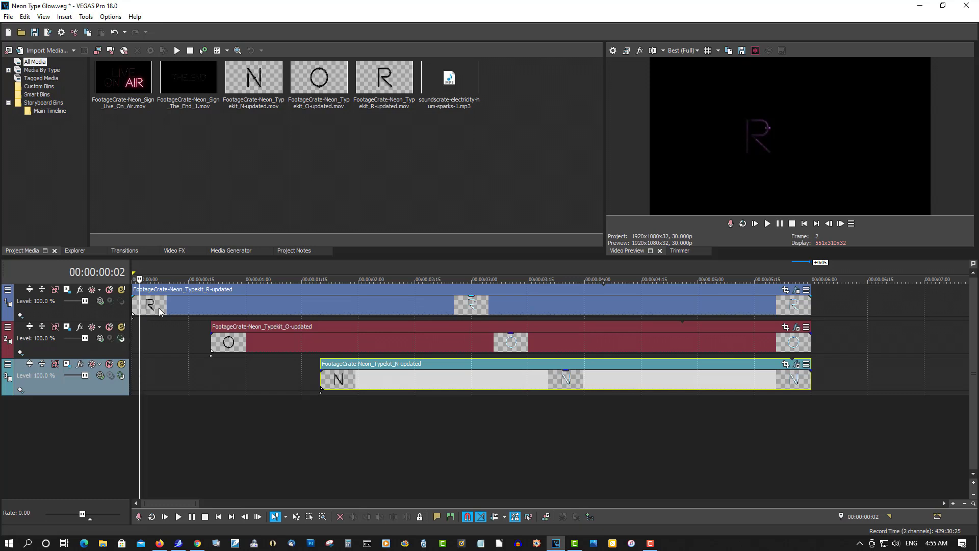
- Mute the O and N tracks and briefly play the R clip alone from the start of the timeline
{"action": "left_click", "coordinate": [109, 327]}
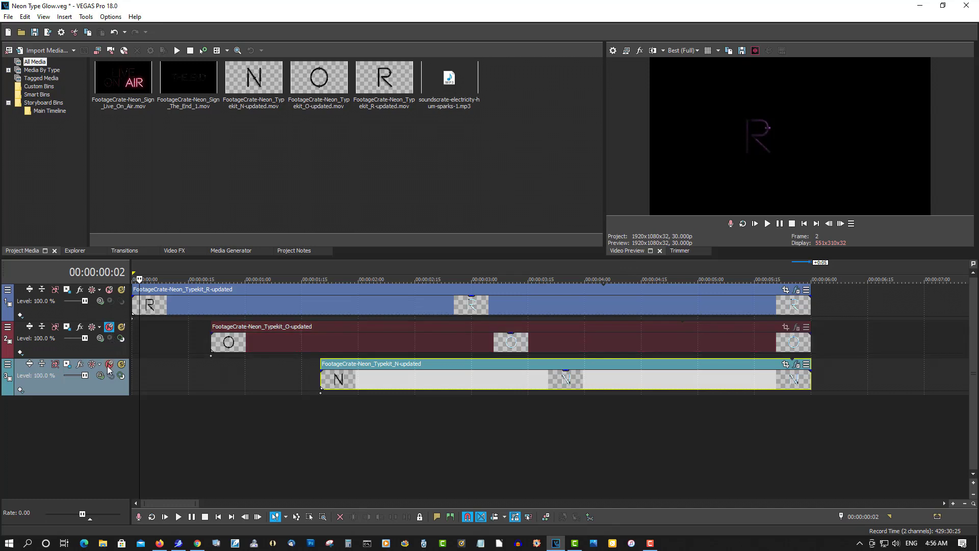
{"action": "left_click", "coordinate": [109, 364]}
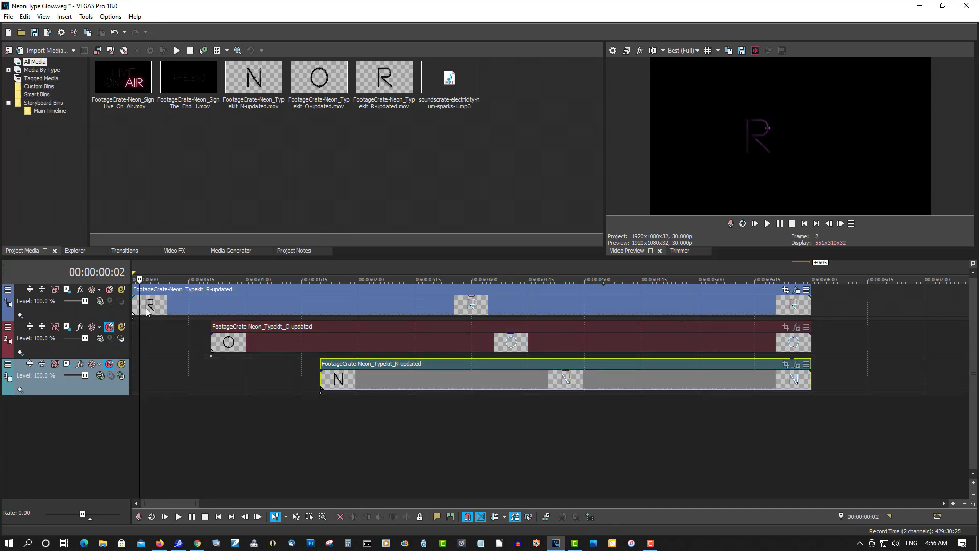
{"action": "key", "text": "Home"}
{"action": "key", "text": "space"}
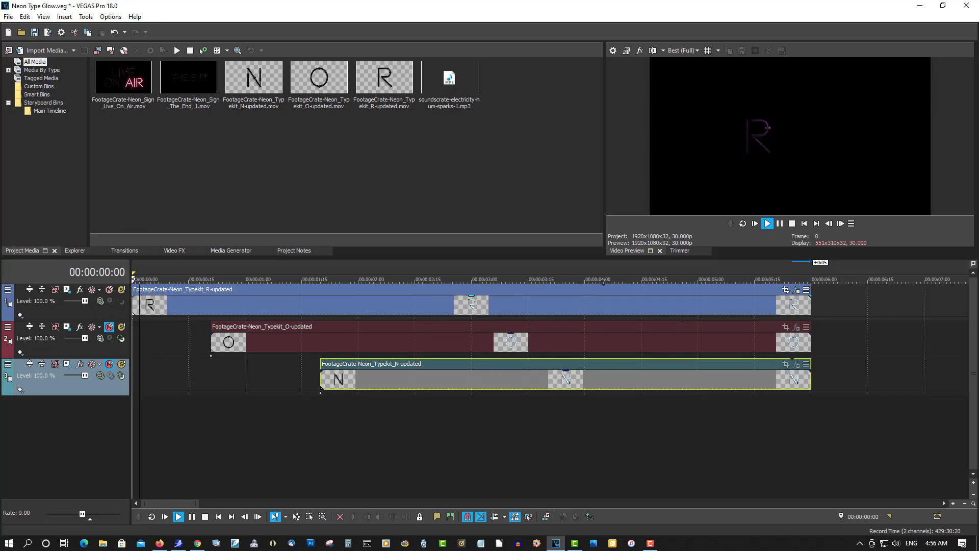
{"action": "key", "text": "Return"}
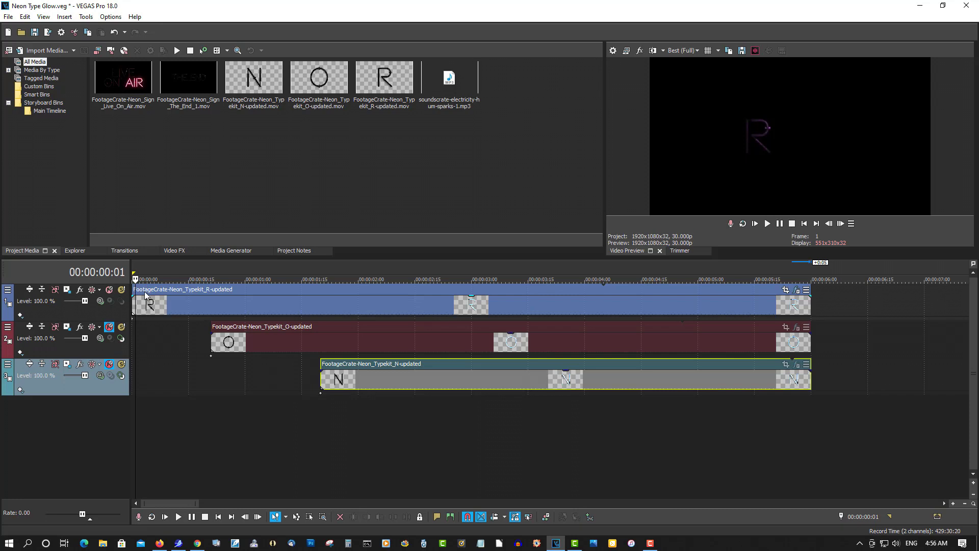
- Split the R clip near its start to isolate a dim piece about three frames long, and copy that piece
{"action": "left_click_drag", "start_coordinate": [138, 302], "coordinate": [141, 303]}
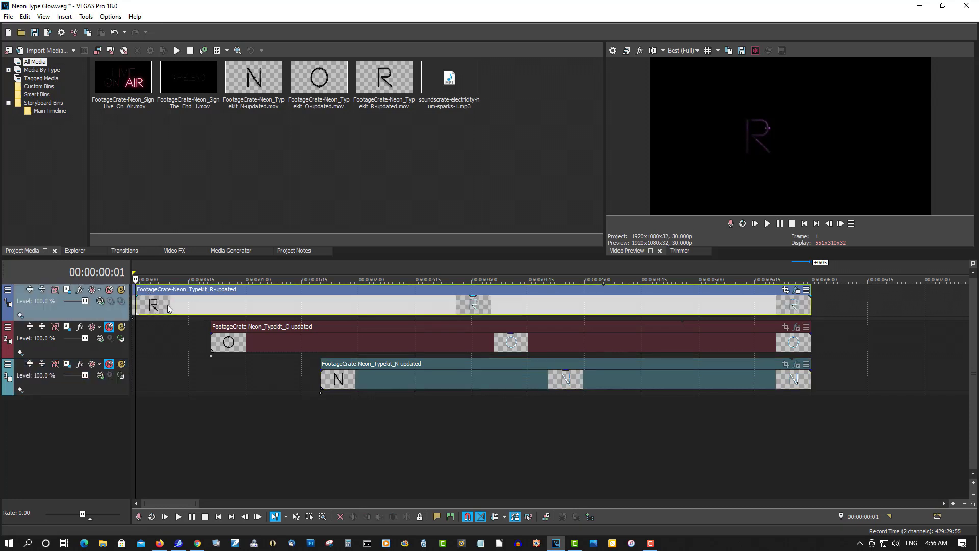
{"action": "left_click", "coordinate": [153, 304]}
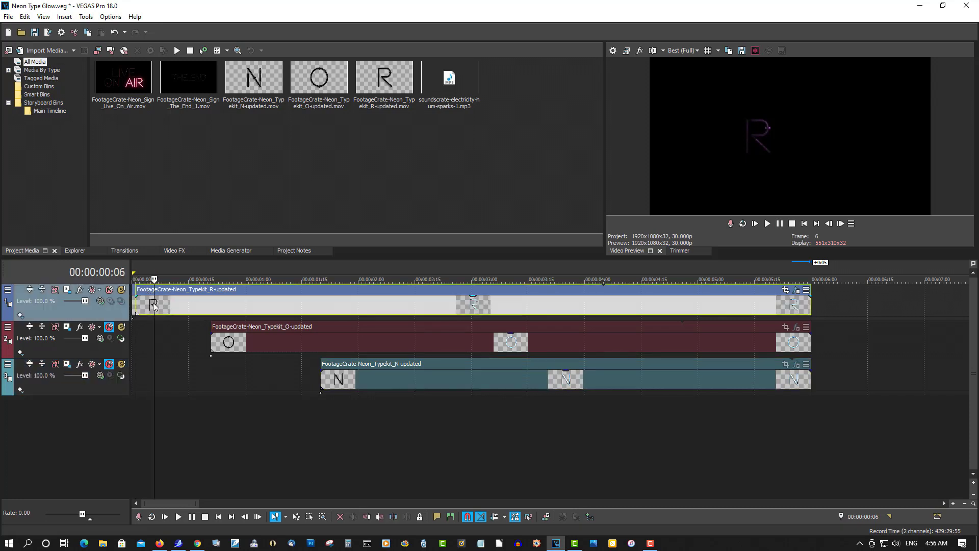
{"action": "left_click", "coordinate": [147, 308]}
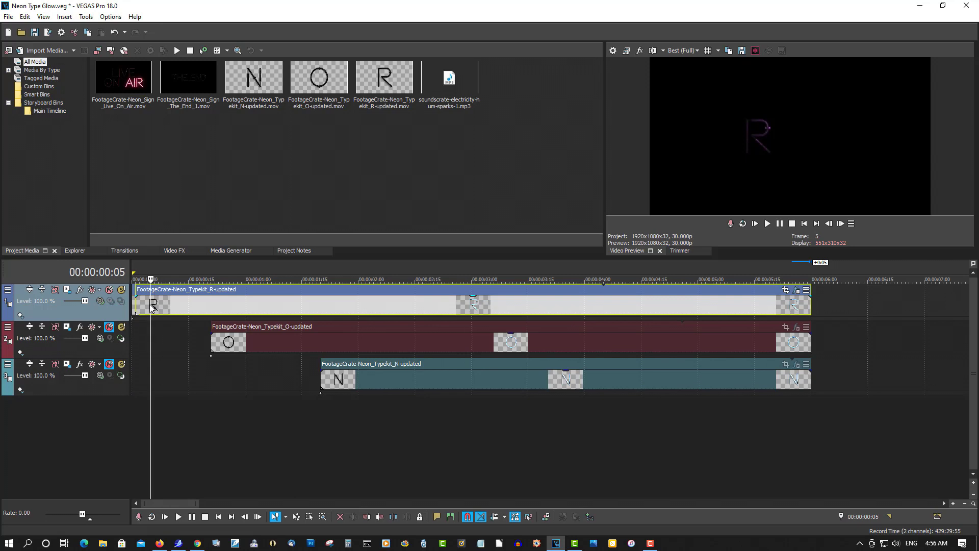
{"action": "left_click", "coordinate": [148, 308]}
{"action": "key", "text": "s"}
{"action": "left_click", "coordinate": [140, 306]}
{"action": "right_click", "coordinate": [139, 306]}
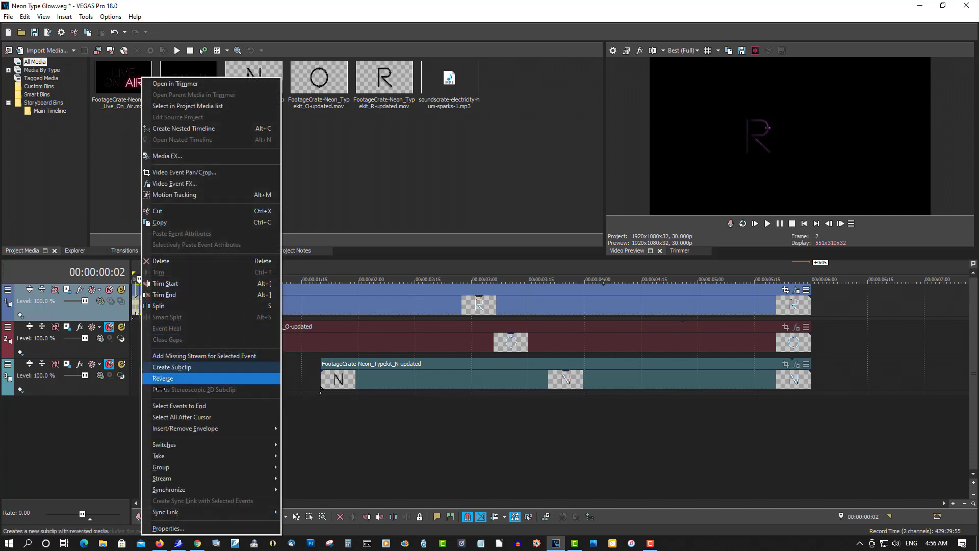
{"action": "left_click", "coordinate": [159, 222]}
- Paste four copies of the dim piece over the R clip at about 00:00:00:28, 00:00:01:15, 00:00:02:01 and 00:00:02:18
{"action": "left_click", "coordinate": [237, 306]}
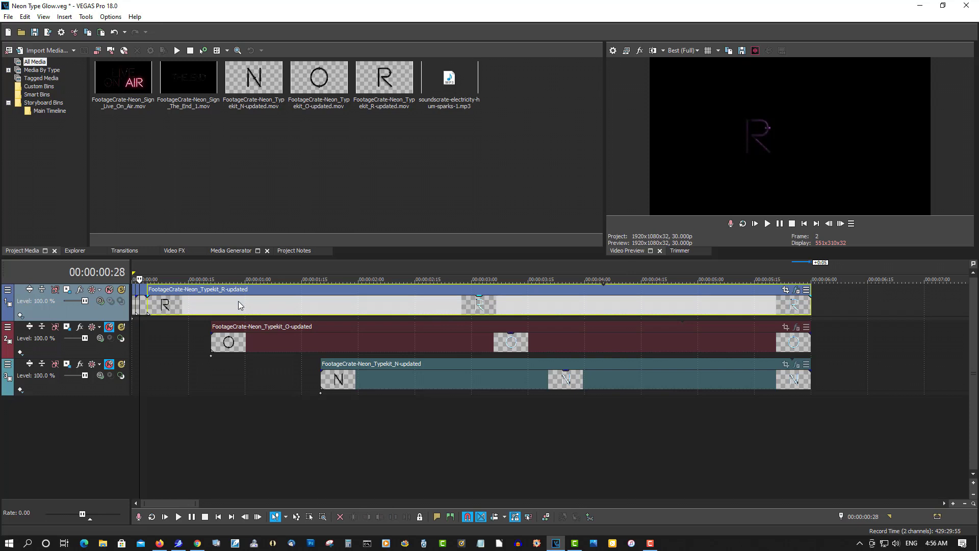
{"action": "key", "text": "s"}
{"action": "left_click", "coordinate": [238, 306]}
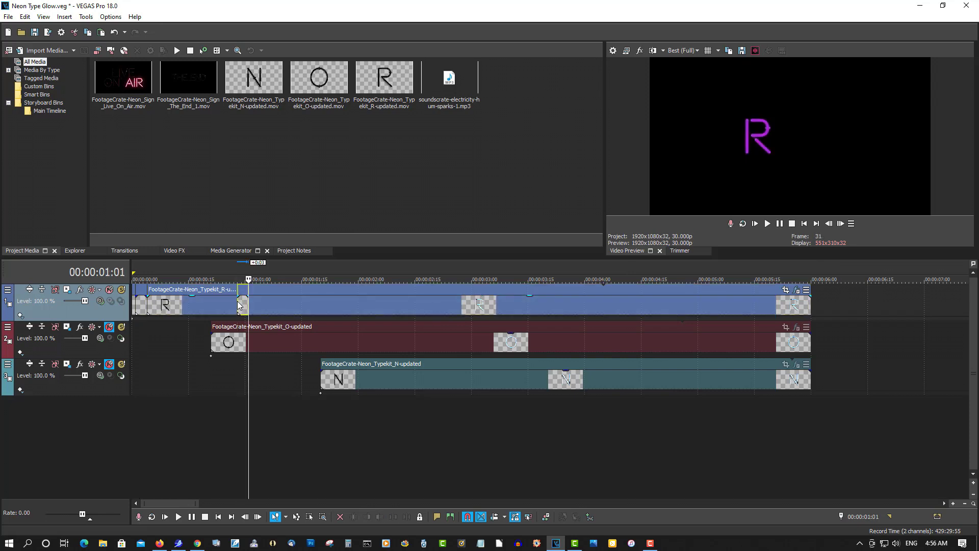
{"action": "left_click", "coordinate": [303, 305]}
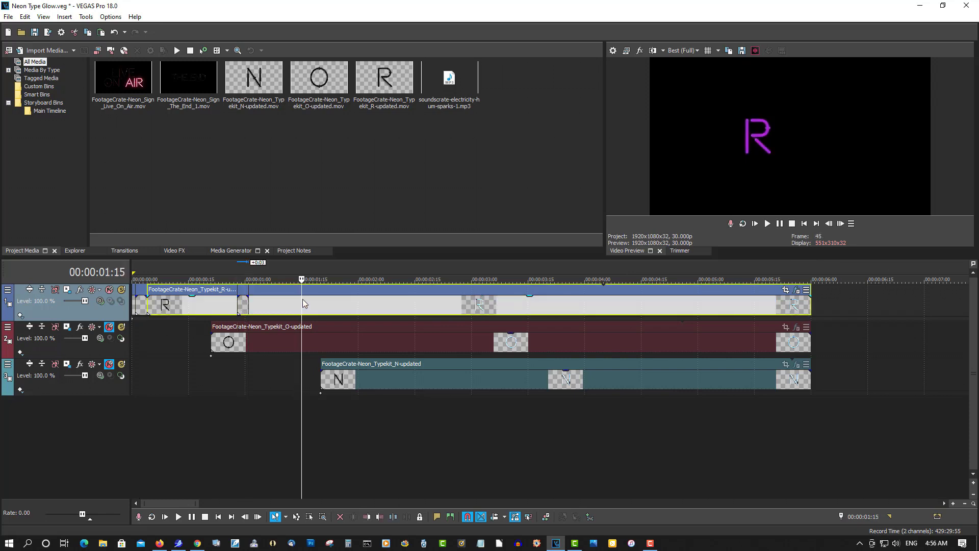
{"action": "key", "text": "s"}
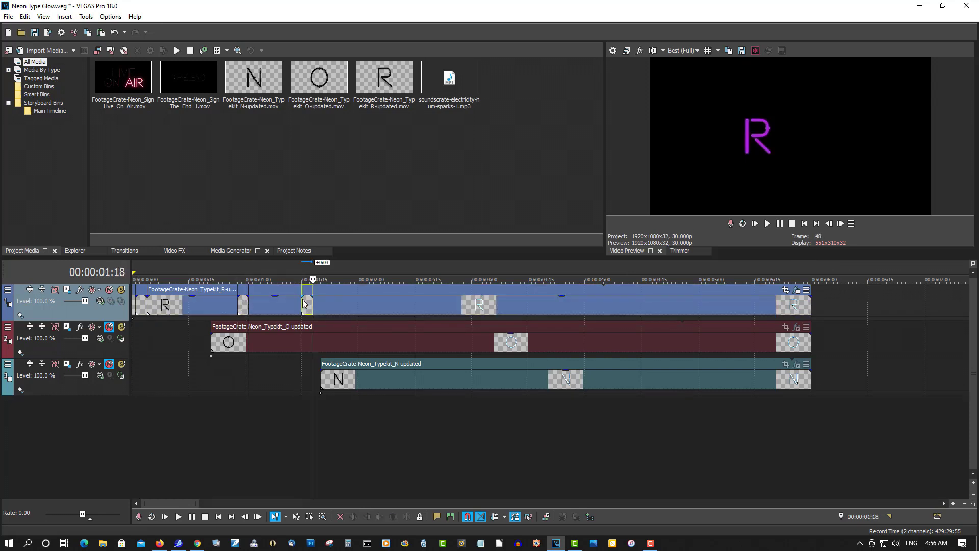
{"action": "left_click", "coordinate": [364, 305]}
{"action": "key", "text": "s"}
{"action": "left_click", "coordinate": [368, 305]}
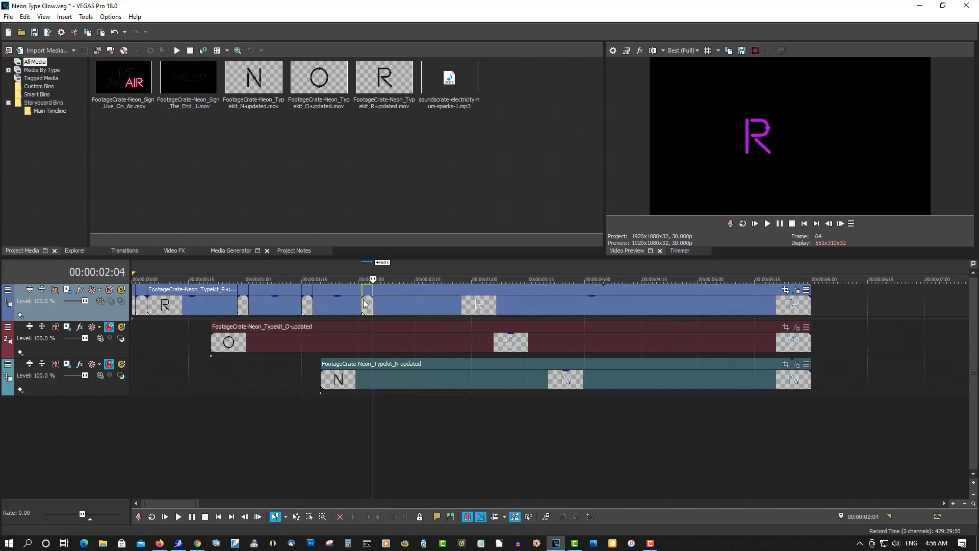
{"action": "left_click", "coordinate": [427, 305]}
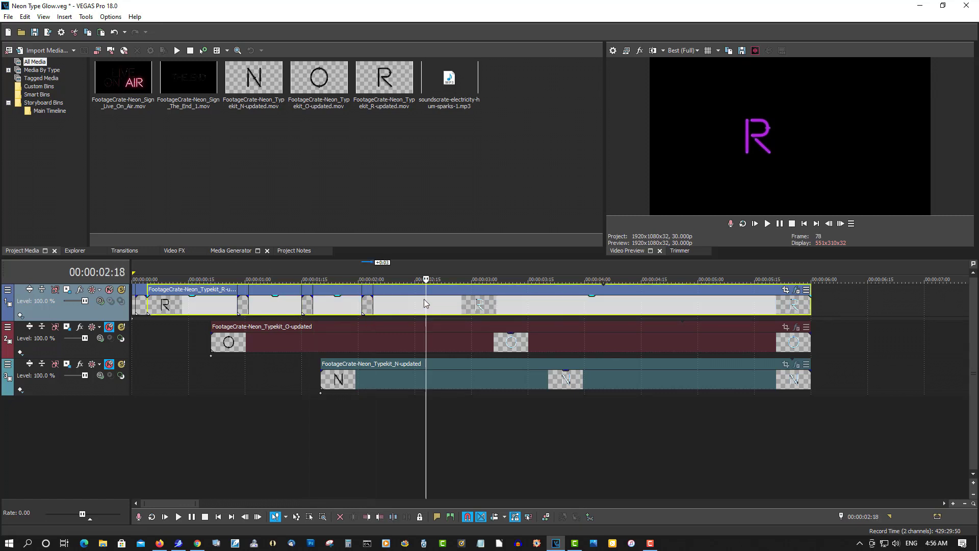
{"action": "key", "text": "s"}
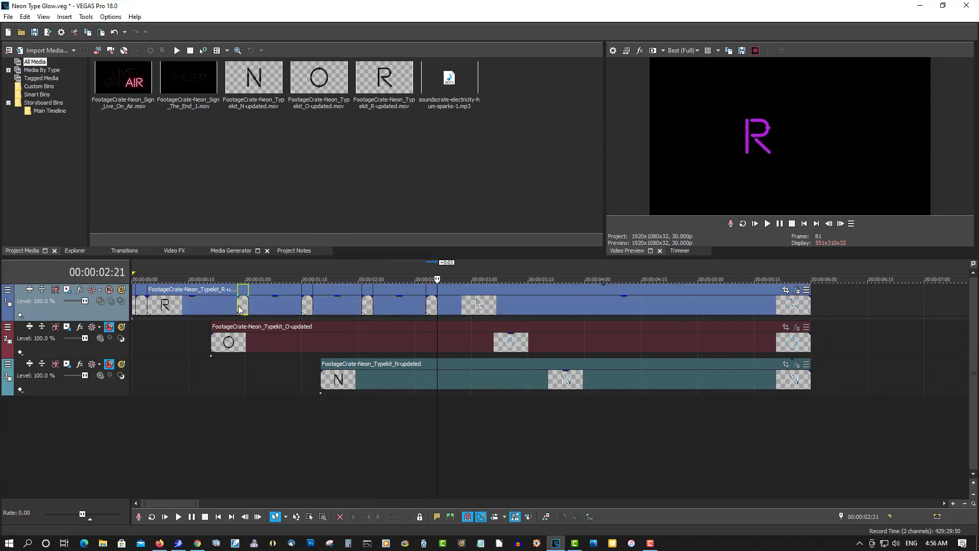
- Move the four pasted dim pieces earlier on the R track to about 00:00:00:24, 00:00:01:06, 00:00:01:13 and 00:00:01:21
{"action": "left_click_drag", "start_coordinate": [245, 310], "coordinate": [229, 309]}
{"action": "left_click_drag", "start_coordinate": [307, 308], "coordinate": [272, 308]}
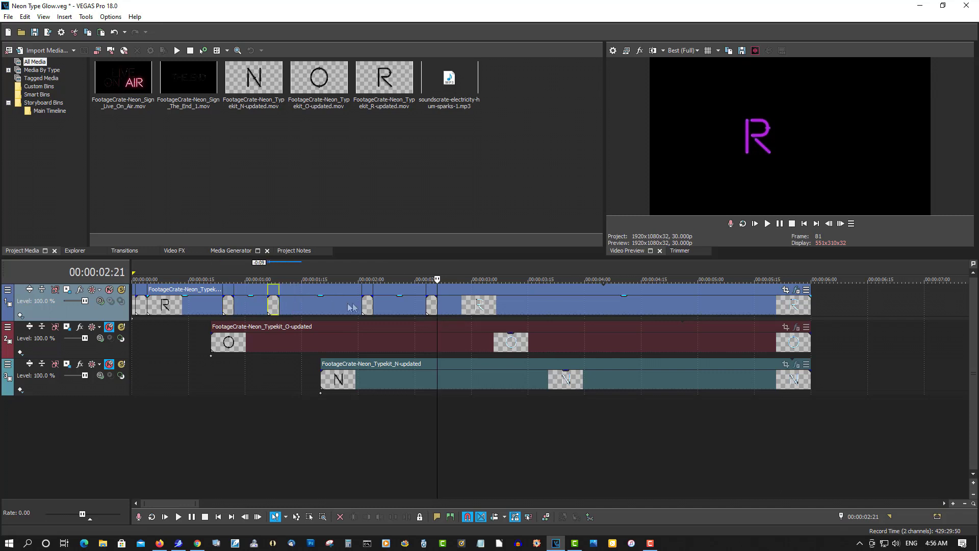
{"action": "left_click_drag", "start_coordinate": [367, 303], "coordinate": [299, 306]}
{"action": "left_click_drag", "start_coordinate": [432, 308], "coordinate": [330, 308]}
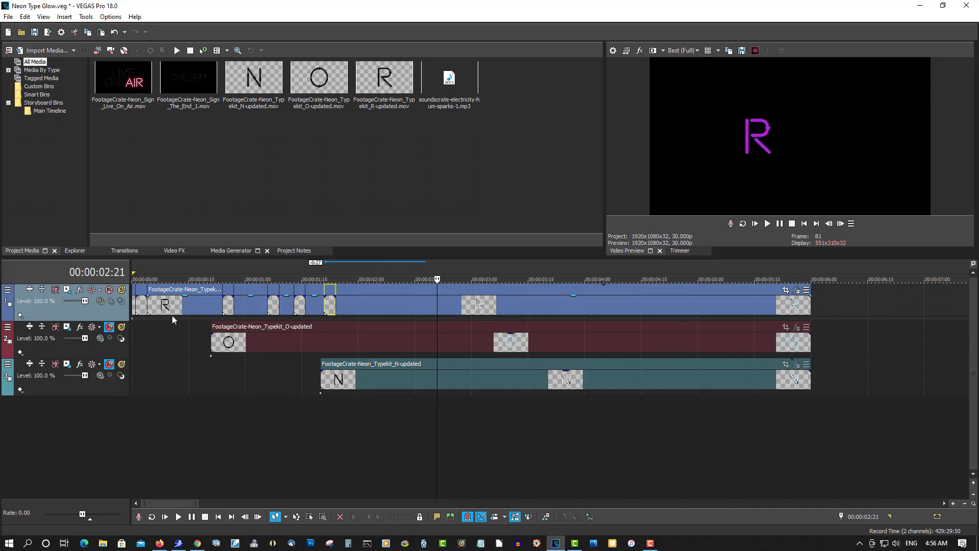
- Play the R flicker from the start of the timeline and stop after the last dim piece
{"action": "left_click", "coordinate": [804, 225]}
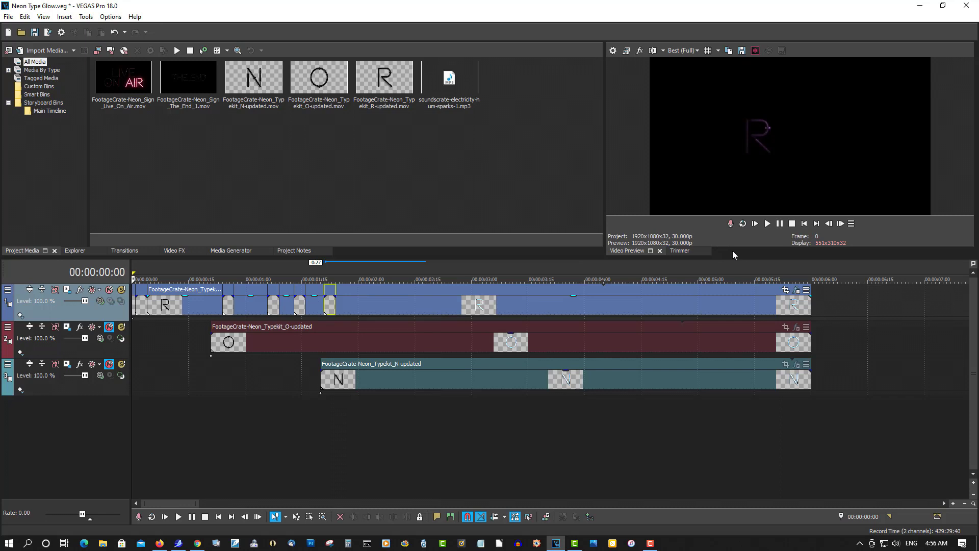
{"action": "left_click", "coordinate": [768, 225]}
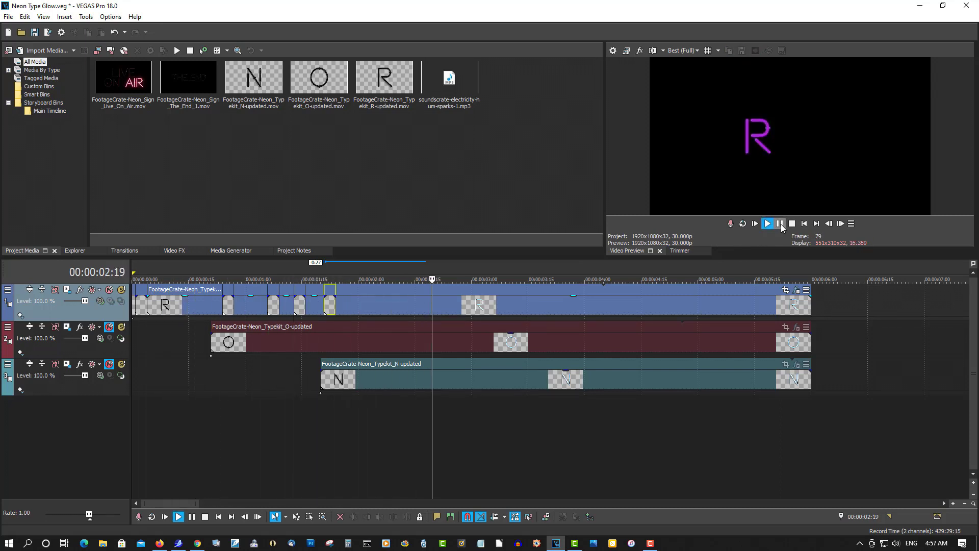
{"action": "left_click", "coordinate": [790, 226]}
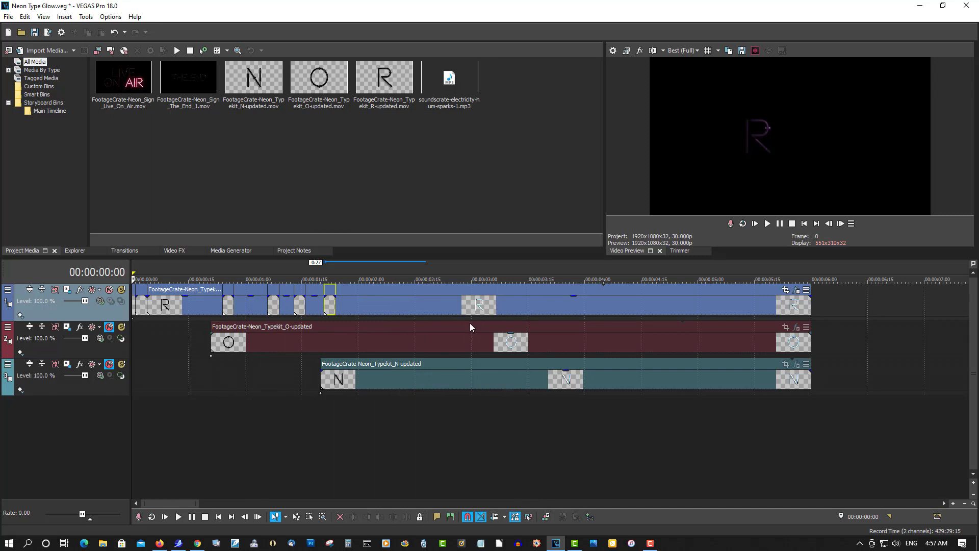
- Examine the opening frames of the O clip for a piece that could be used for the same flicker
{"action": "left_click", "coordinate": [224, 344]}
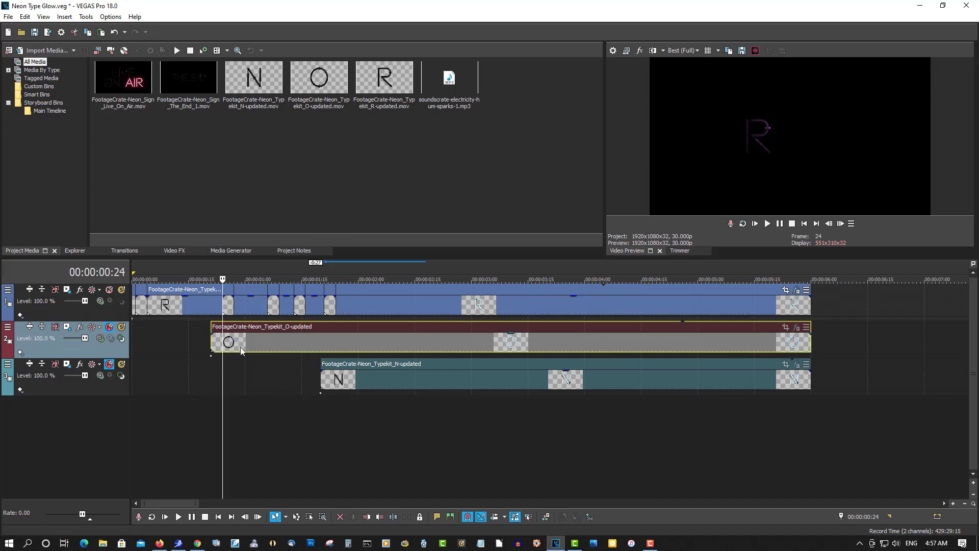
{"action": "left_click", "coordinate": [242, 344]}
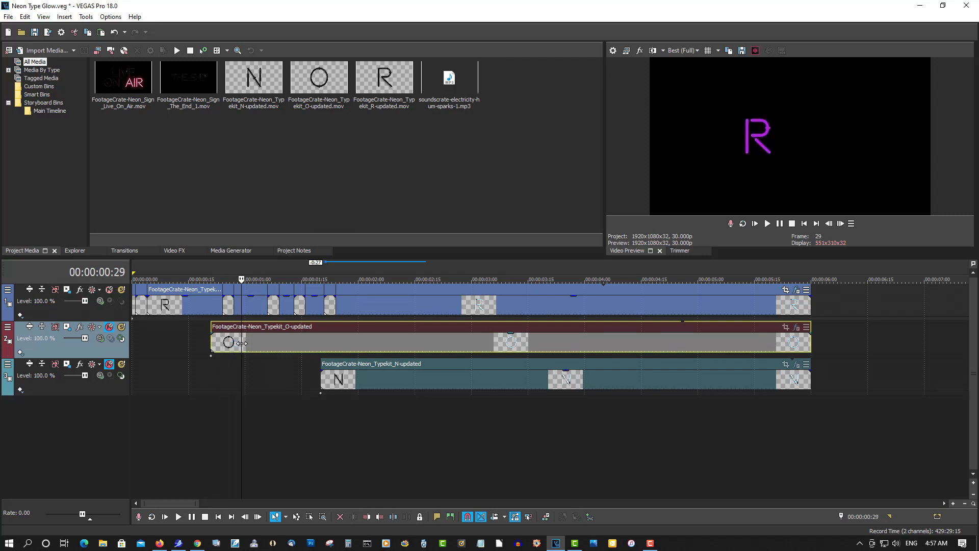
{"action": "left_click", "coordinate": [233, 343]}
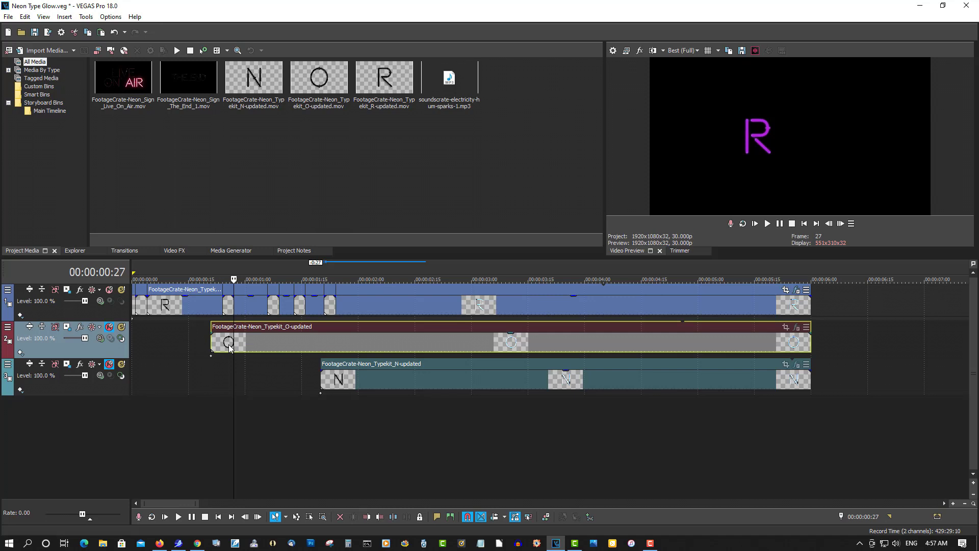
{"action": "left_click", "coordinate": [229, 346]}
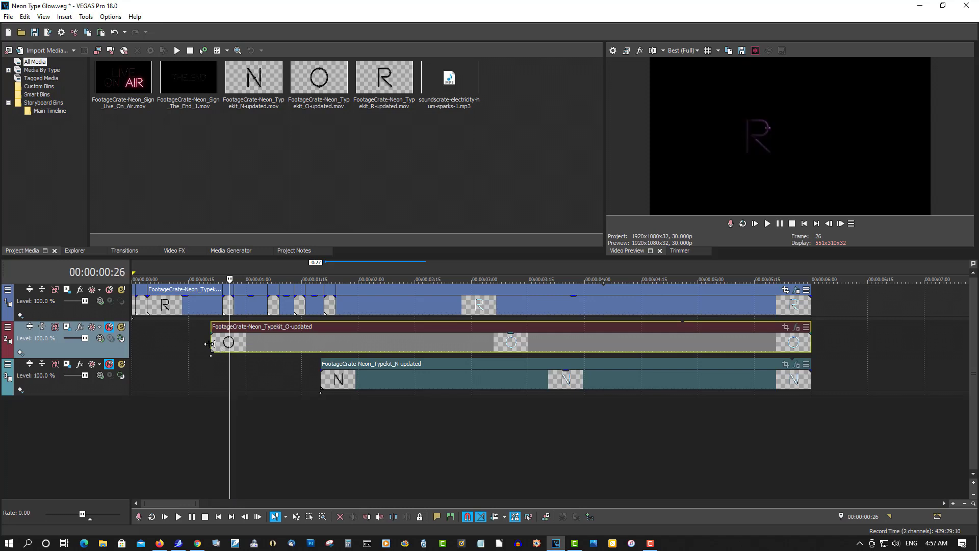
{"action": "left_click", "coordinate": [211, 344]}
{"action": "left_click", "coordinate": [214, 346]}
{"action": "left_click", "coordinate": [230, 345]}
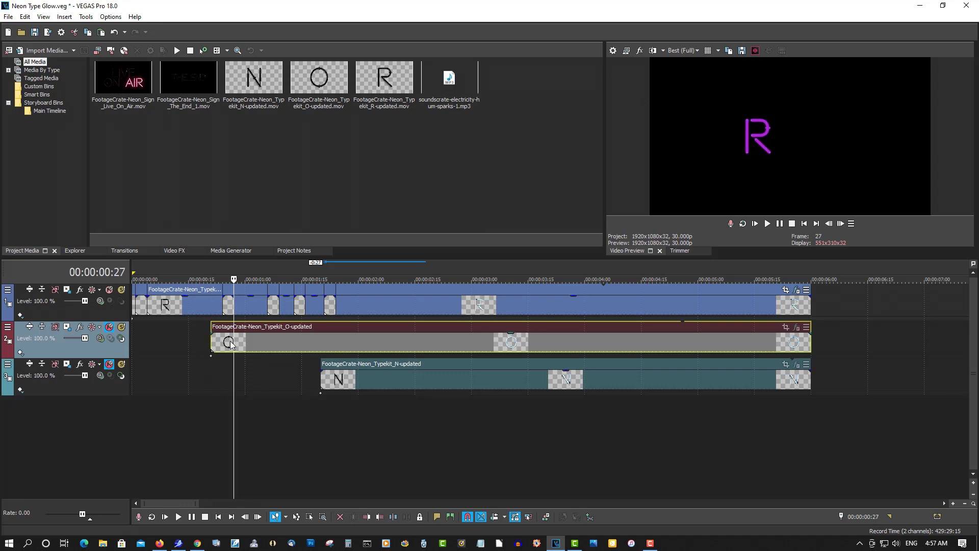
{"action": "left_click", "coordinate": [230, 342]}
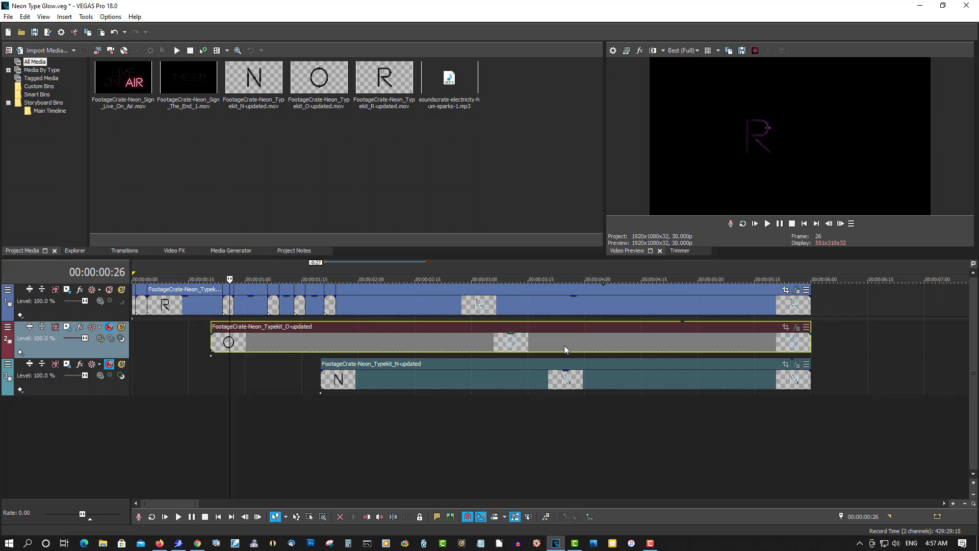
- Add soundscrate-electricity-hum-sparks-1.mp3 on a new audio track from the timeline start and trim its end to match the letter clips
{"action": "left_click_drag", "start_coordinate": [466, 106], "coordinate": [134, 399]}
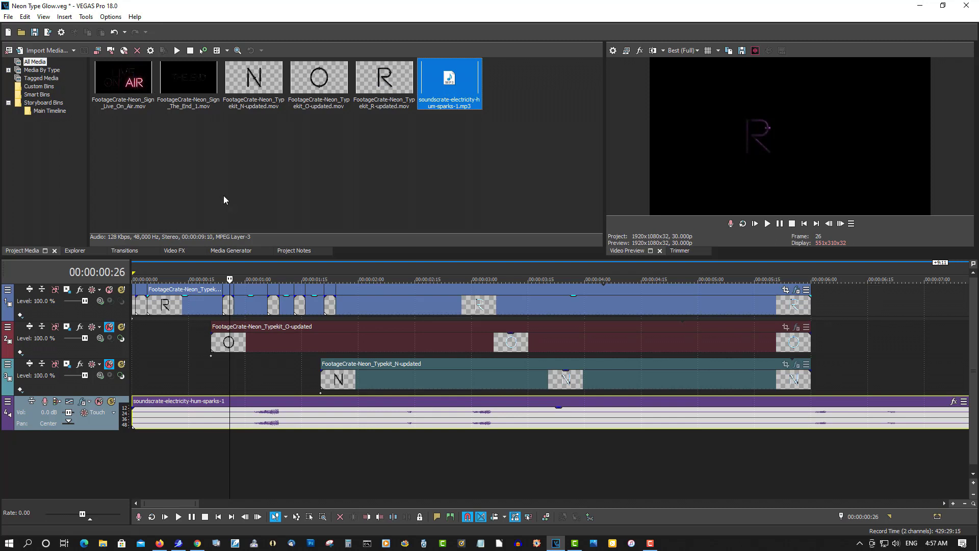
{"action": "left_click", "coordinate": [768, 225]}
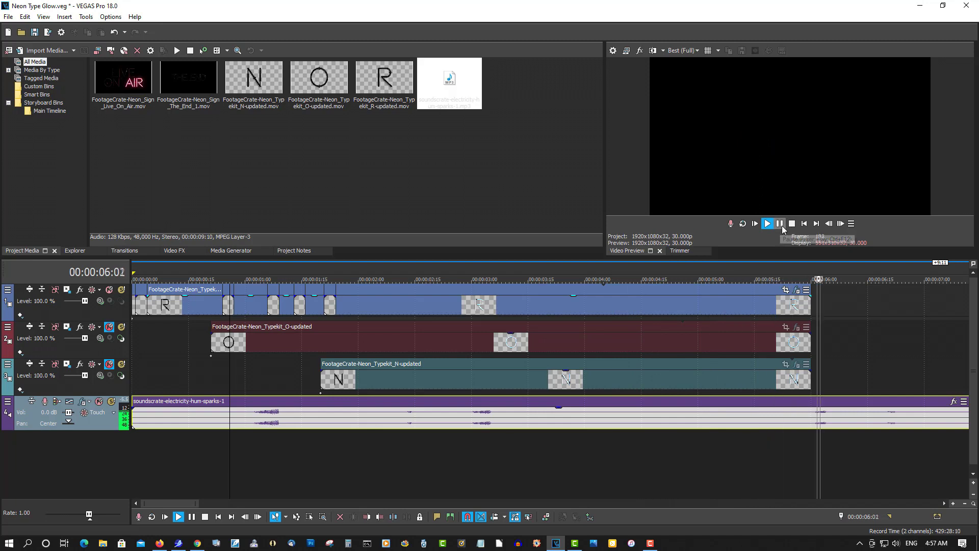
{"action": "left_click", "coordinate": [792, 224]}
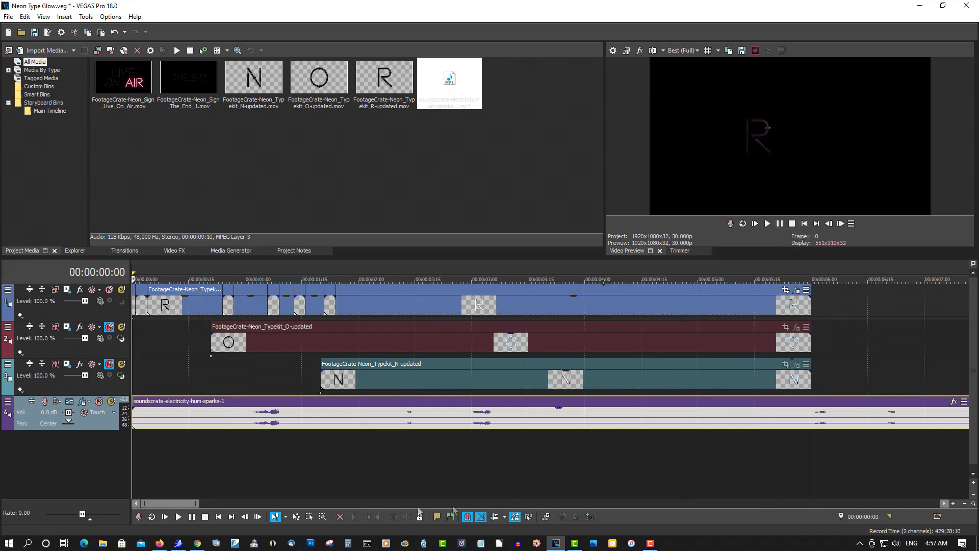
{"action": "left_click_drag", "start_coordinate": [188, 505], "coordinate": [234, 505]}
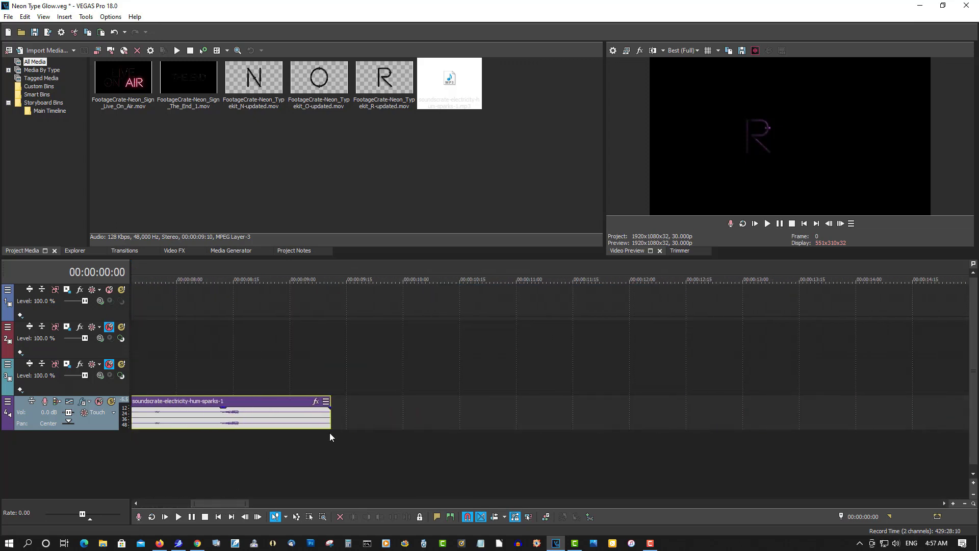
{"action": "left_click_drag", "start_coordinate": [331, 414], "coordinate": [207, 415]}
- Place FootageCrate-Neon_Sign_The_End_1.mov on the O track at about 00:00:06:18 and set its alpha channel to Straight (unmatted)
{"action": "left_click", "coordinate": [178, 103]}
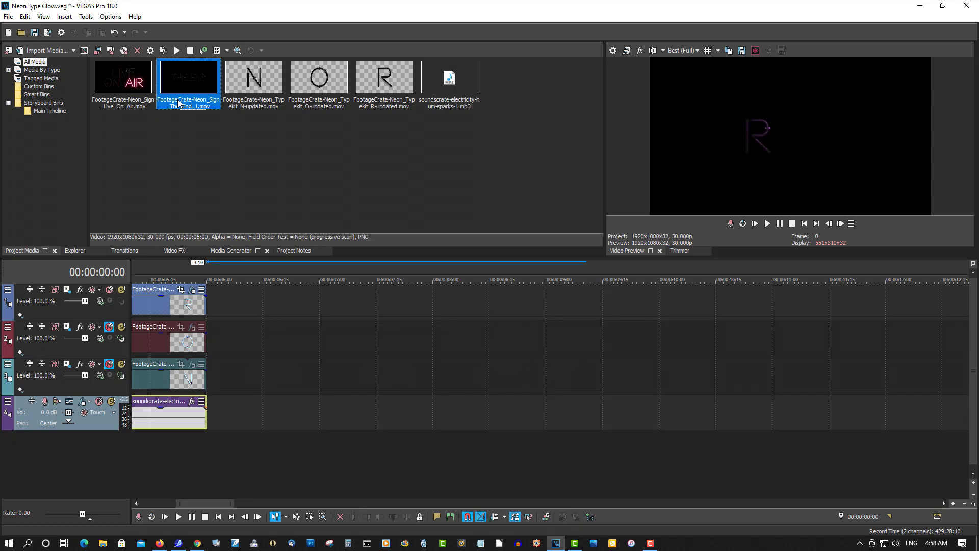
{"action": "left_click_drag", "start_coordinate": [178, 104], "coordinate": [279, 355]}
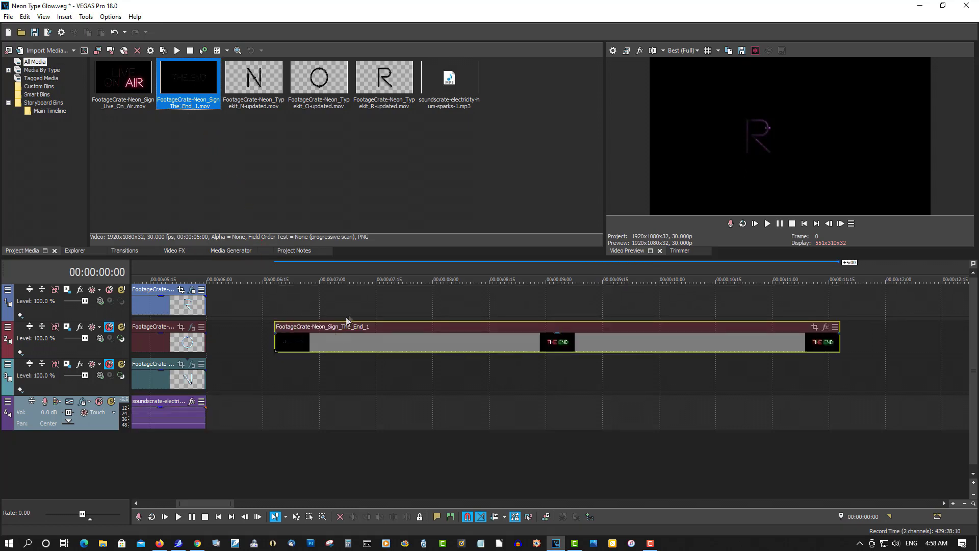
{"action": "left_click", "coordinate": [366, 302]}
{"action": "right_click", "coordinate": [371, 338]}
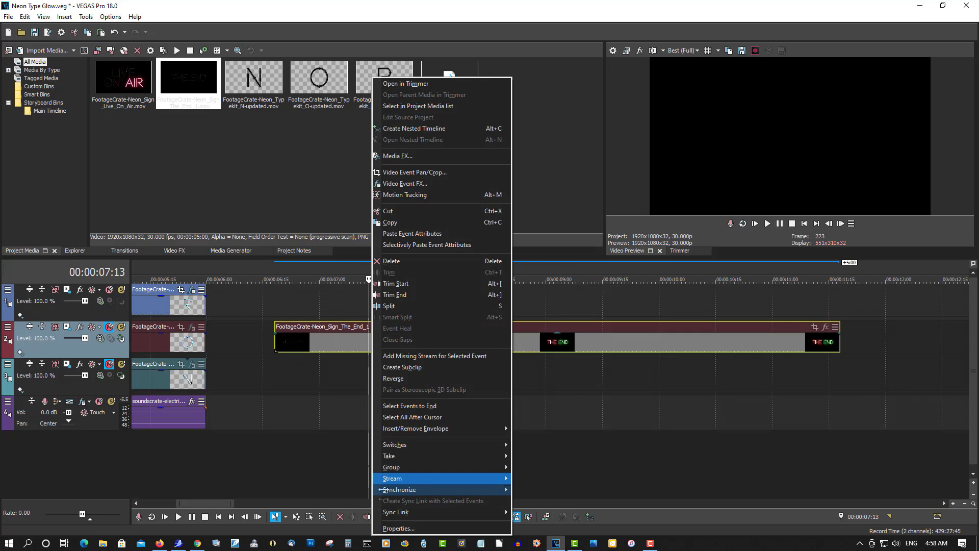
{"action": "left_click", "coordinate": [398, 529]}
{"action": "left_click", "coordinate": [441, 94]}
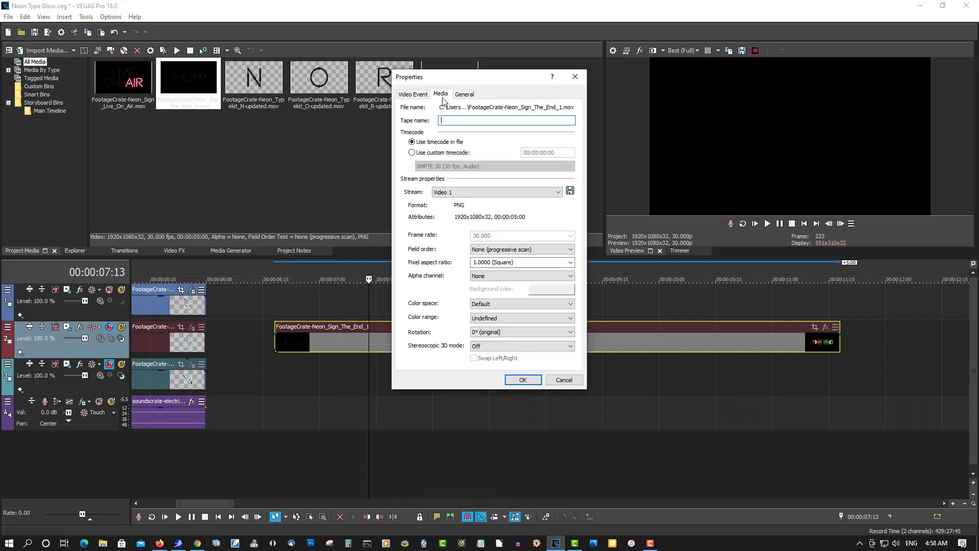
{"action": "left_click", "coordinate": [521, 276]}
{"action": "left_click", "coordinate": [494, 298]}
{"action": "left_click", "coordinate": [523, 380]}
- Unmute the O track and play the The End sign clip from near its start
{"action": "left_click", "coordinate": [516, 304]}
{"action": "key", "text": "space"}
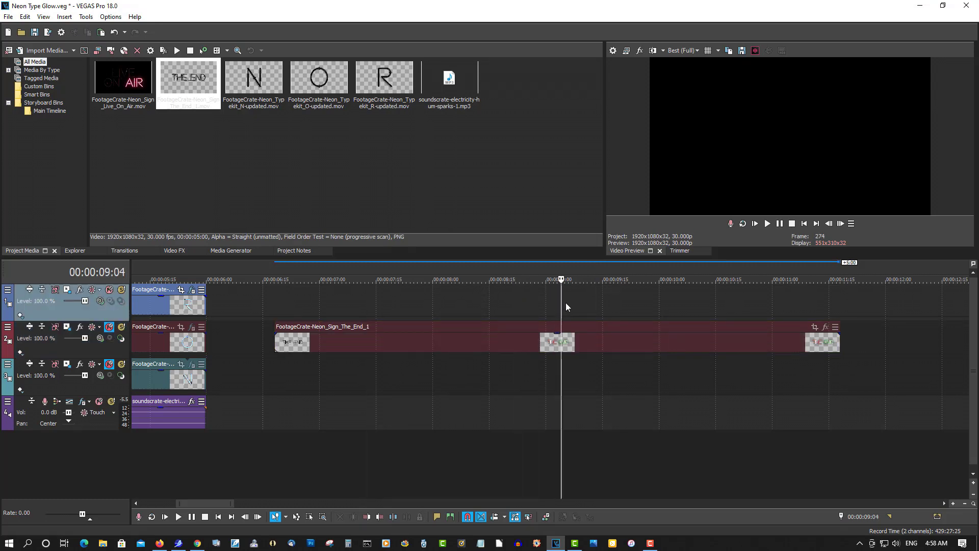
{"action": "left_click", "coordinate": [122, 338]}
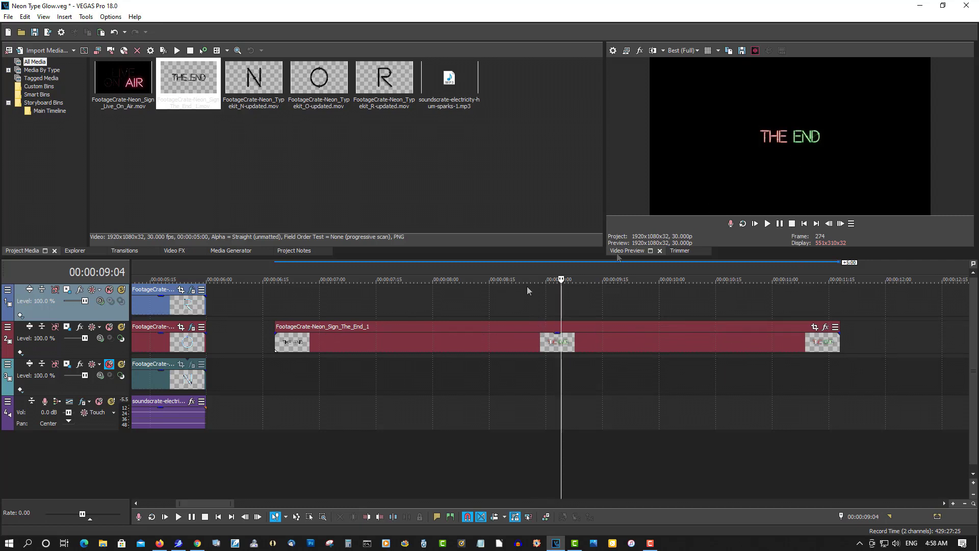
{"action": "left_click", "coordinate": [293, 289]}
{"action": "left_click", "coordinate": [766, 225]}
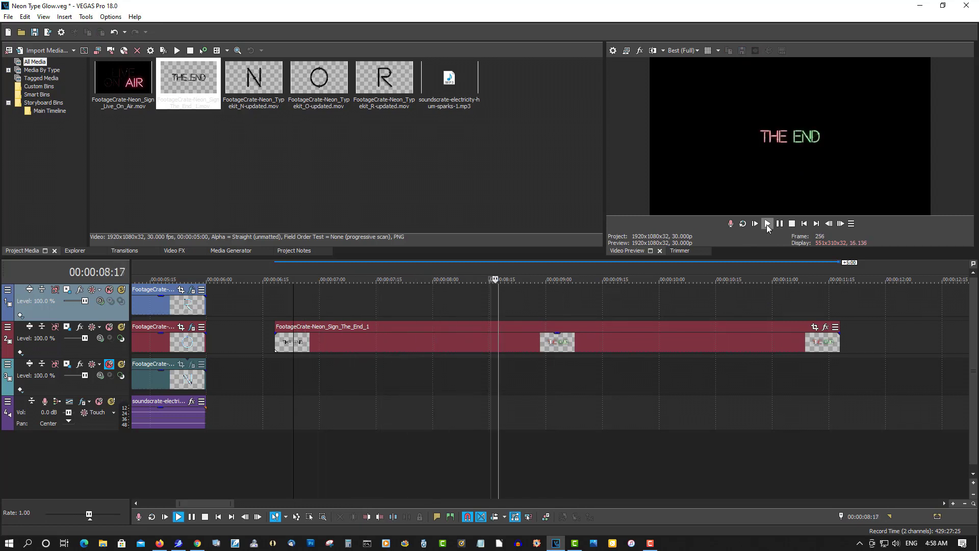
{"action": "left_click", "coordinate": [782, 225]}
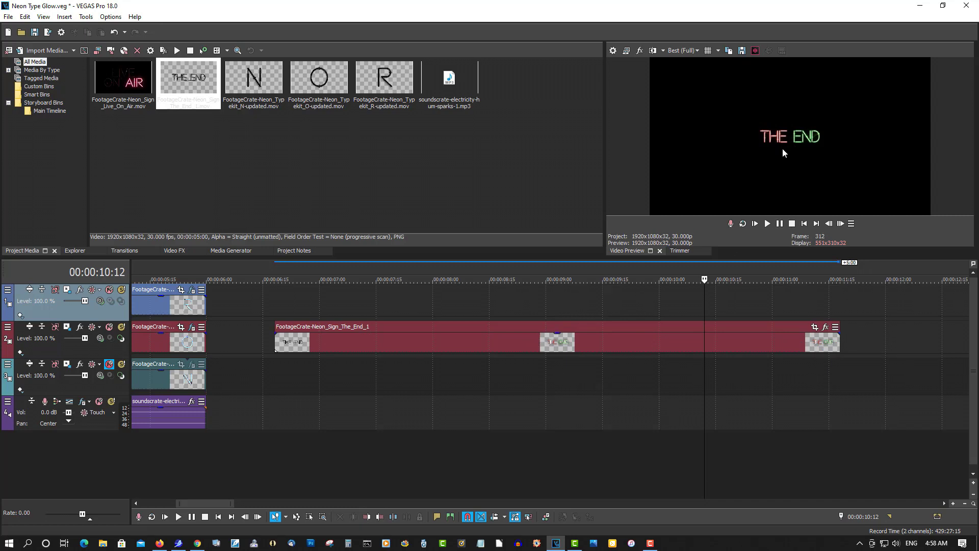
{"action": "key", "text": "Left"}
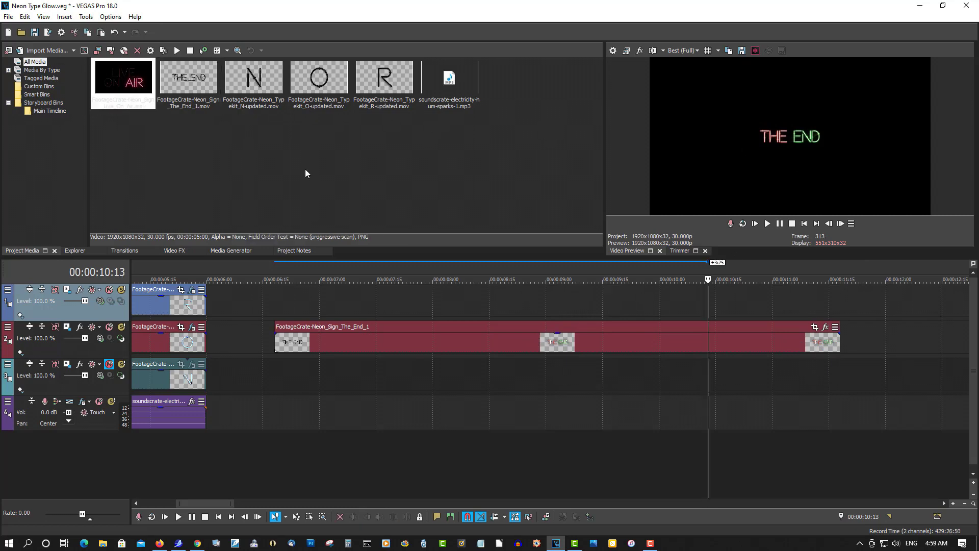